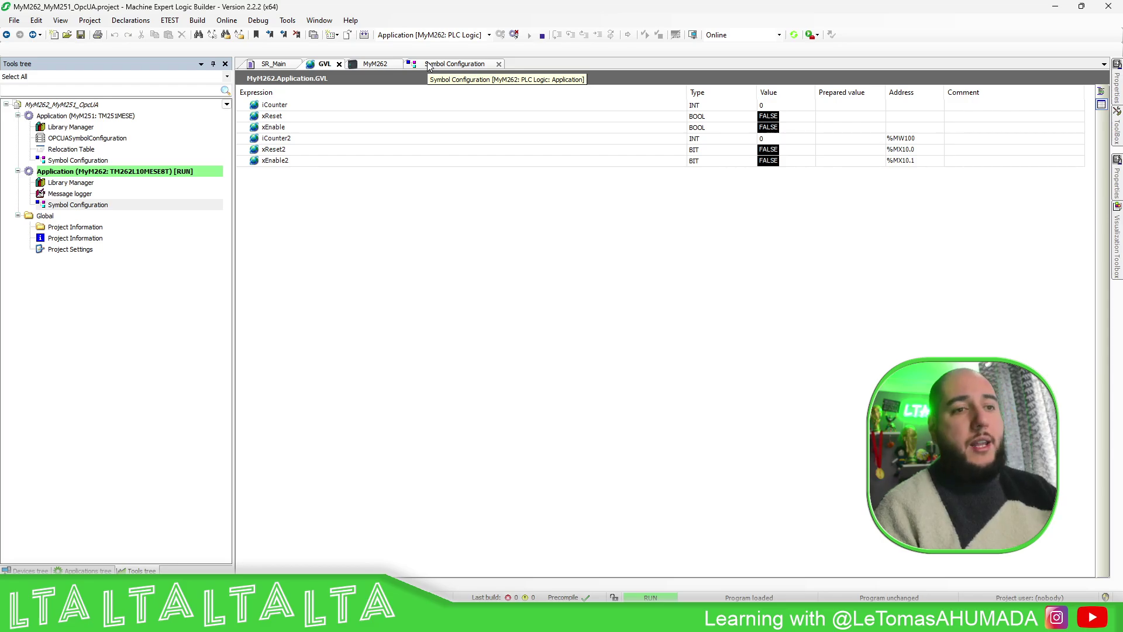
- Show the MyM262 application's Symbol Configuration editor with its GVL and other symbol groups
click(445, 65)
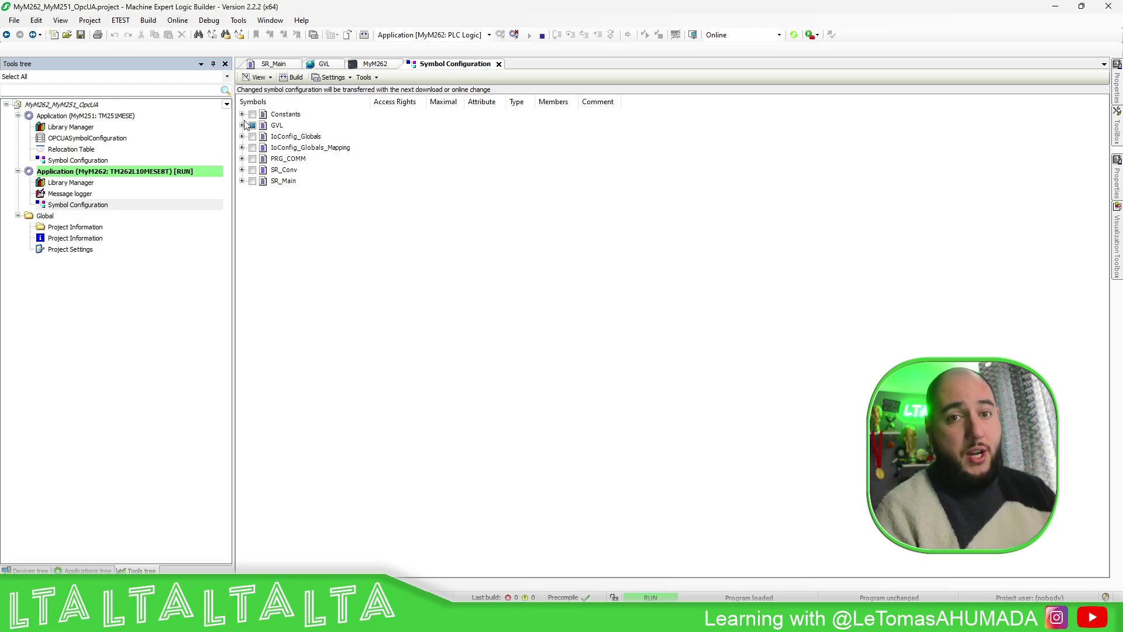
- Open the MyM262 Ethernet_2 (ETH2) port settings, showing fixed IP address 192.168.1.62
click(31, 570)
click(79, 272)
double_click(79, 273)
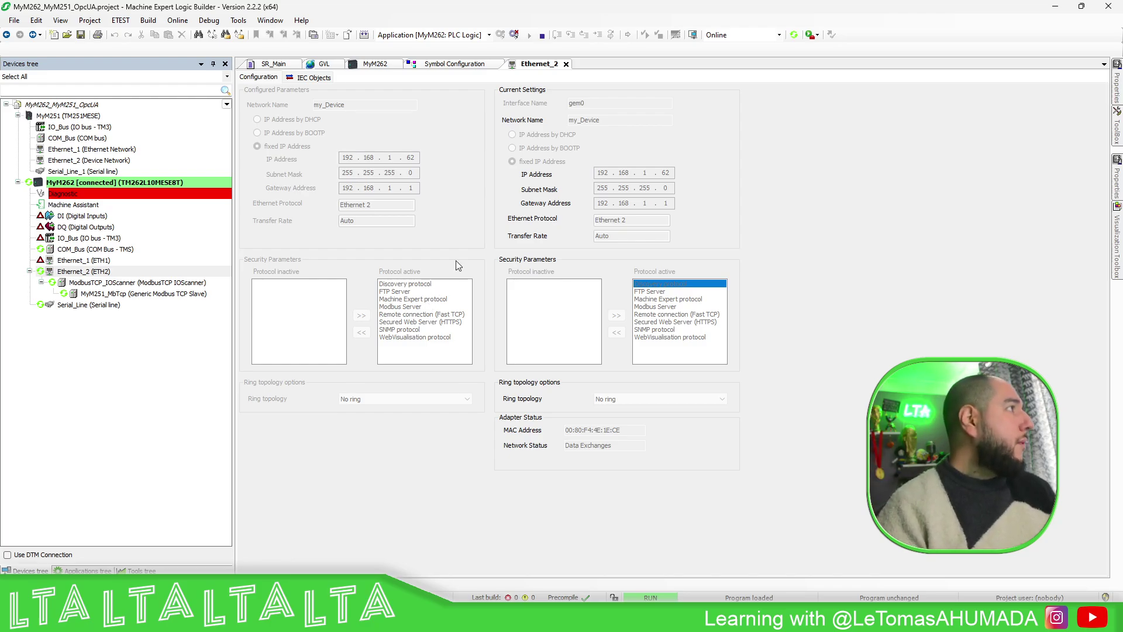
- Browse the Online, Build and Debug menus and close them without choosing anything
click(188, 27)
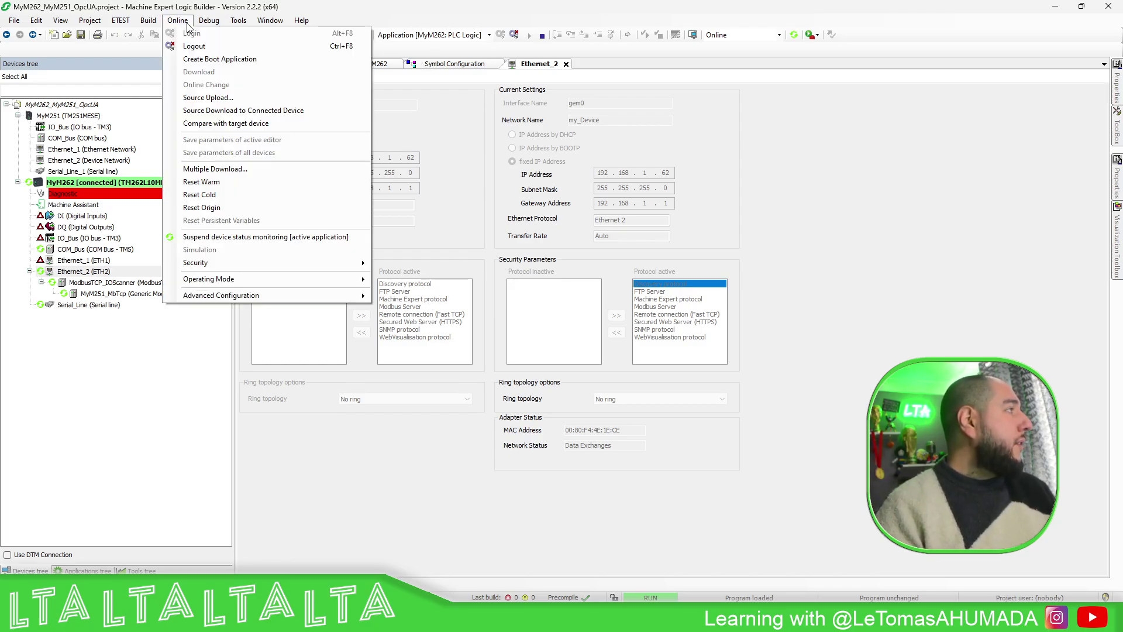
mouse_move(157, 24)
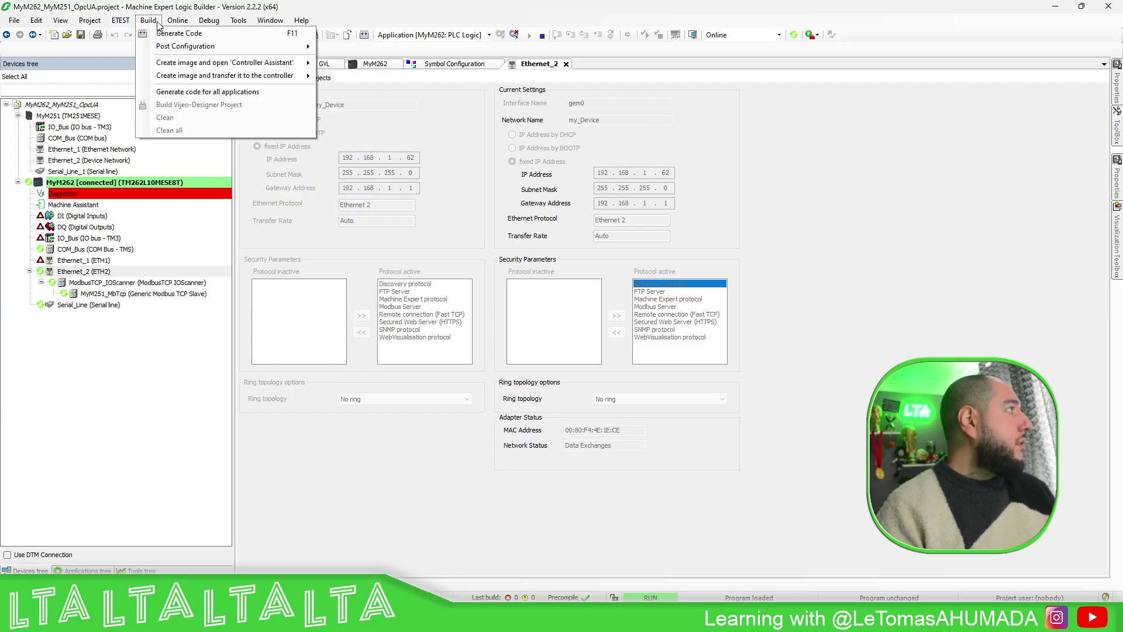
click(813, 289)
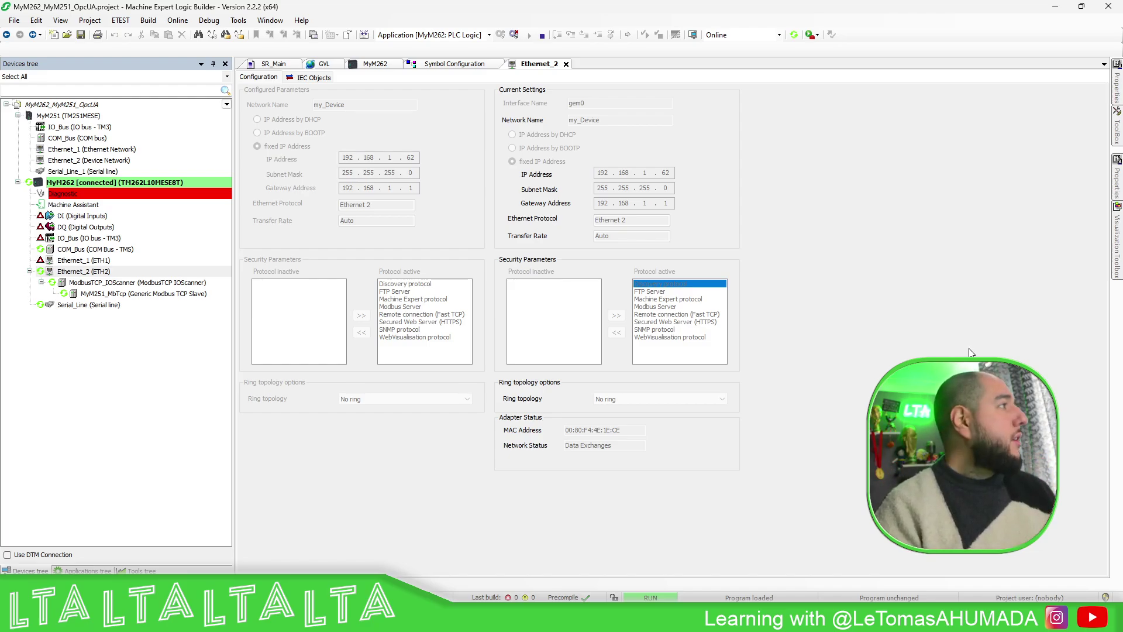
click(210, 21)
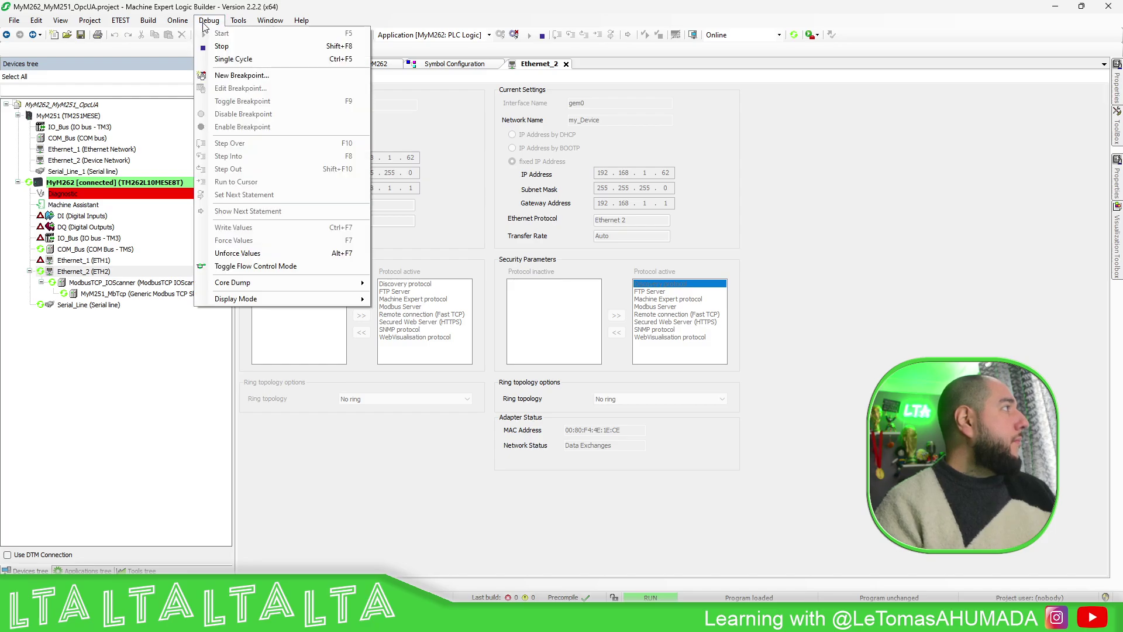
mouse_move(182, 25)
mouse_move(303, 260)
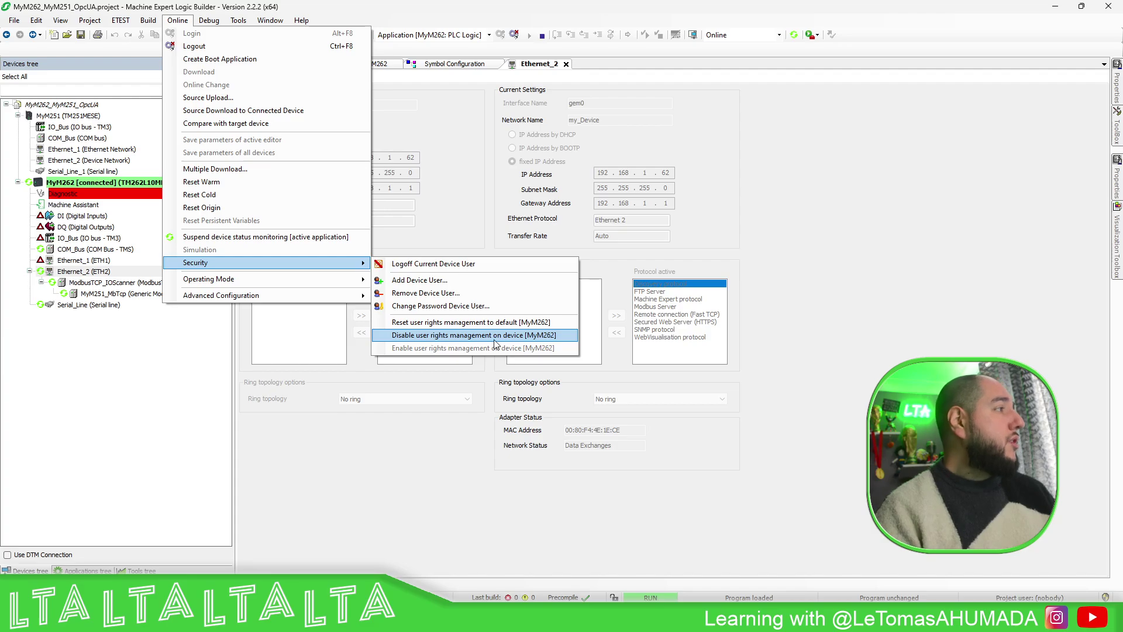
click(707, 397)
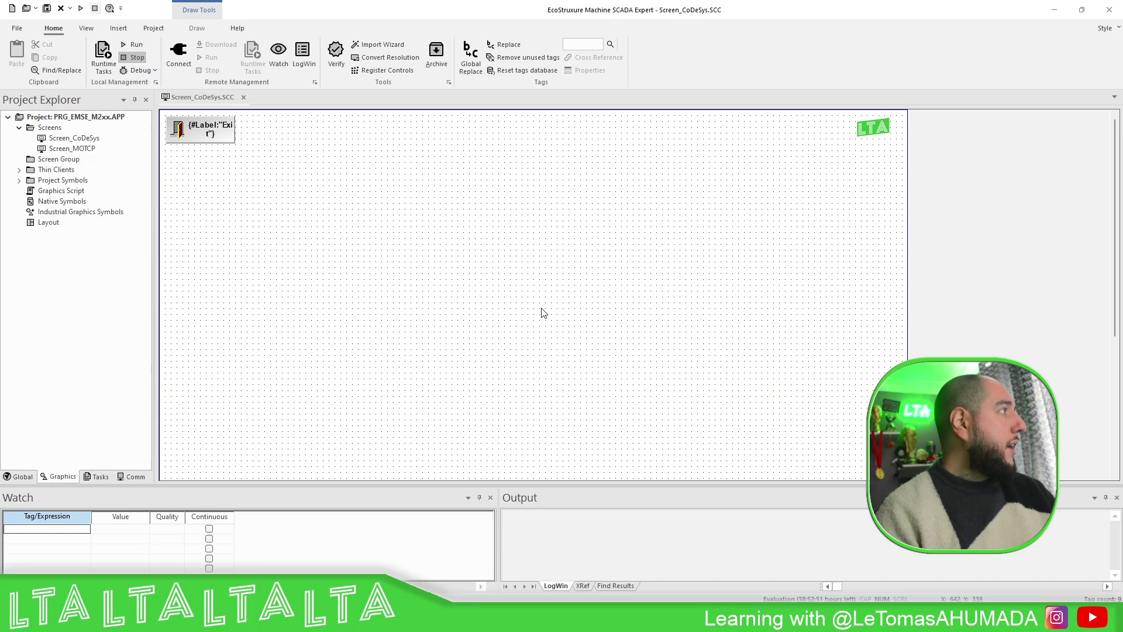
- Open Project > Communication settings and start adding a new tag integration source
click(119, 28)
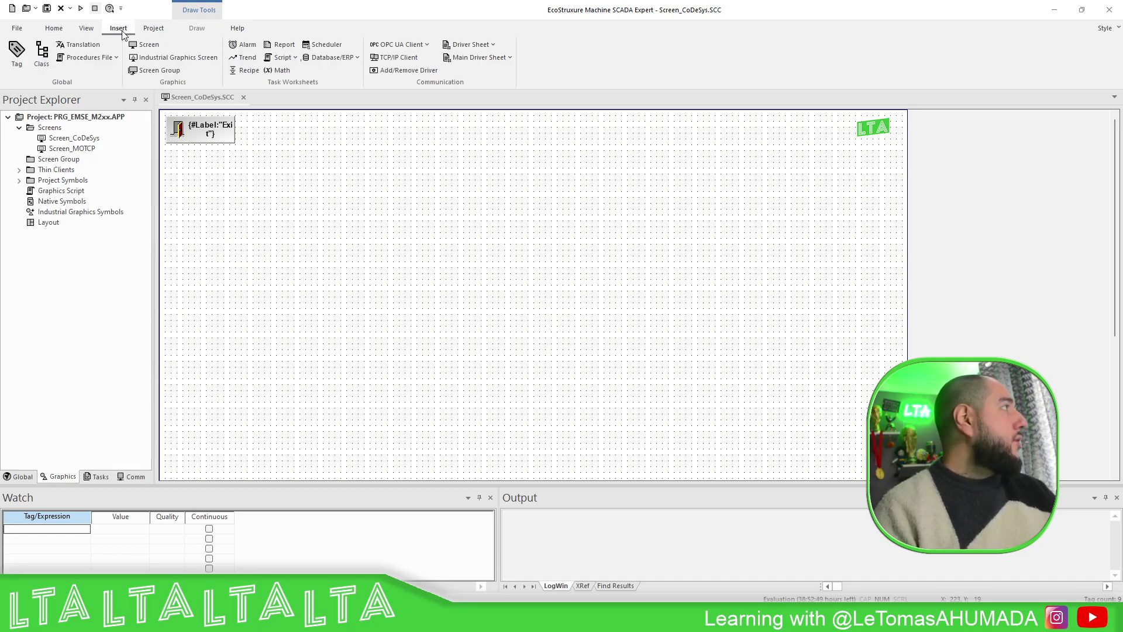
click(87, 29)
click(153, 29)
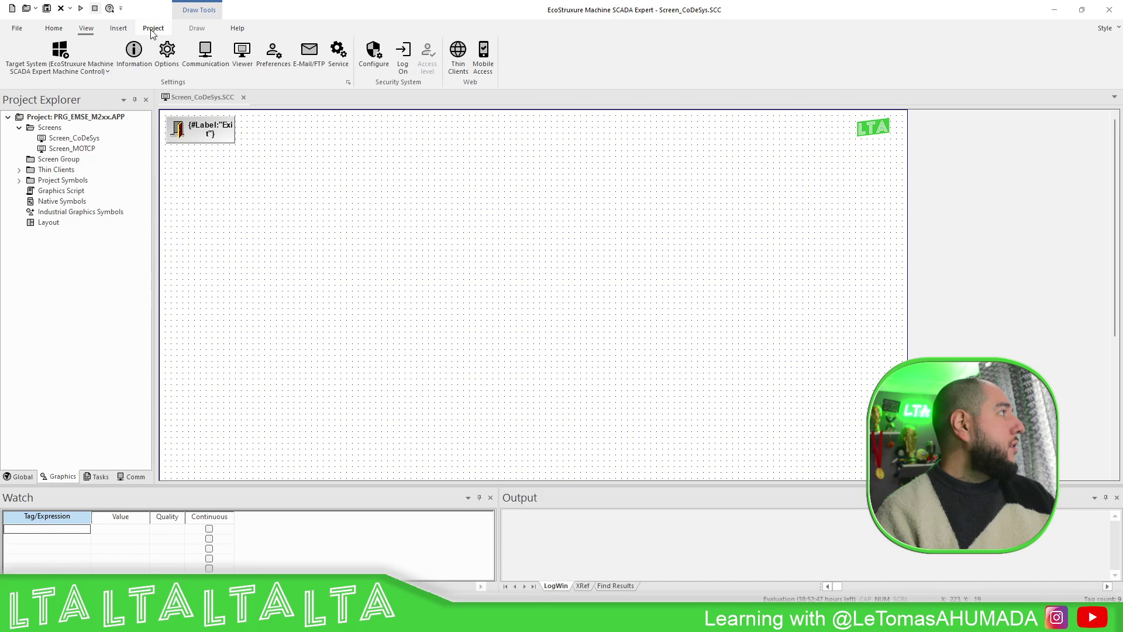
click(205, 53)
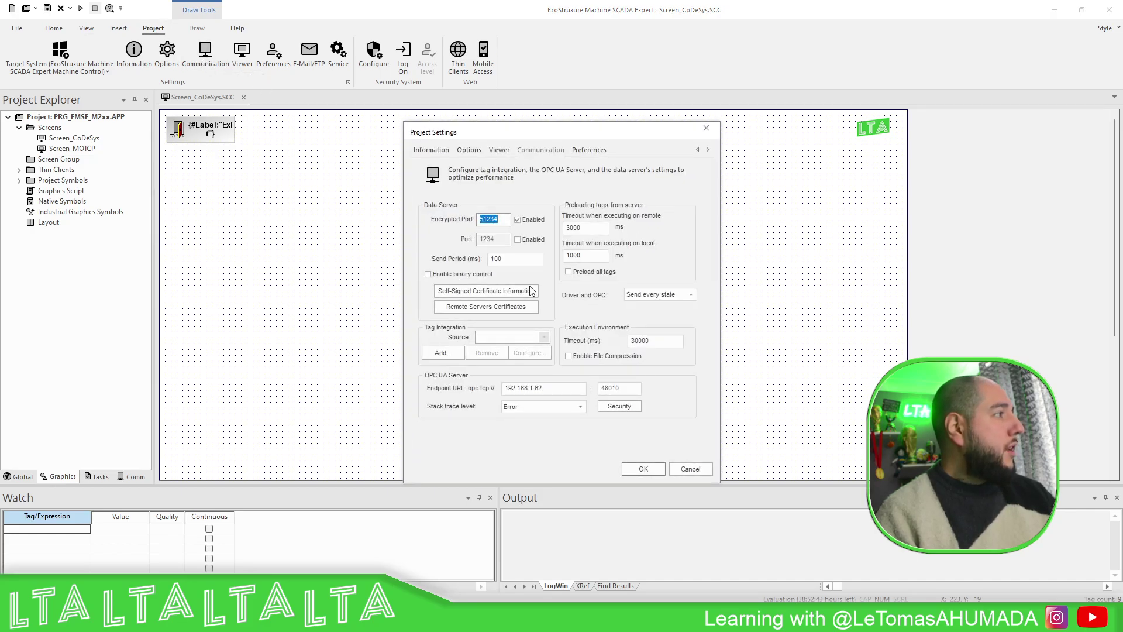
drag(532, 133, 509, 114)
click(420, 333)
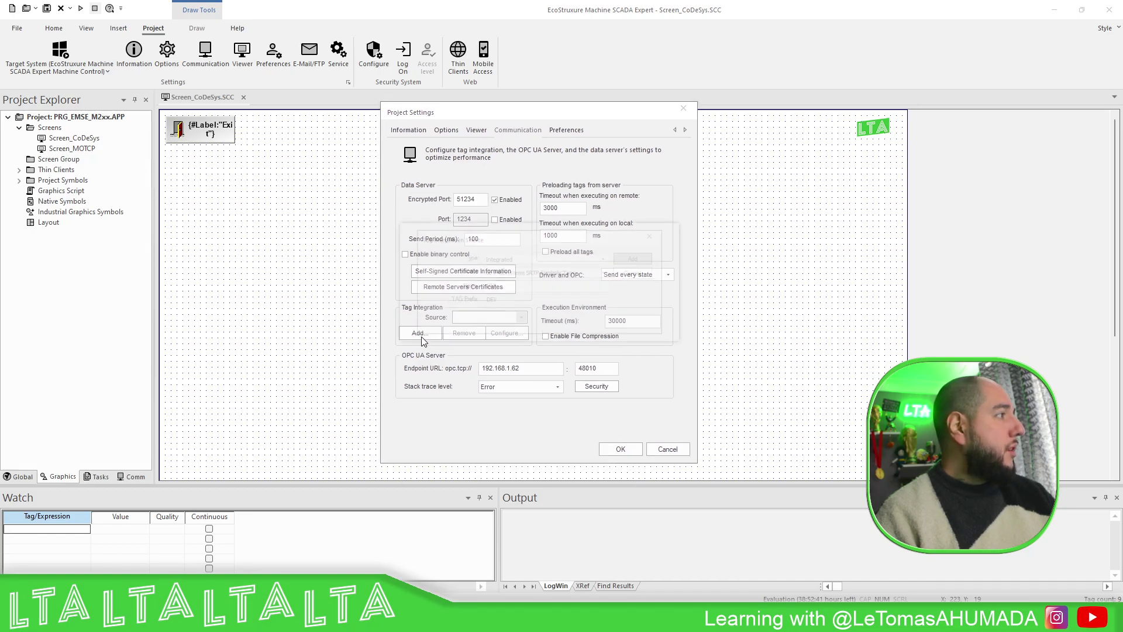
- Choose the CoDeSys tag provider, name the source MyPLC and add it
click(604, 271)
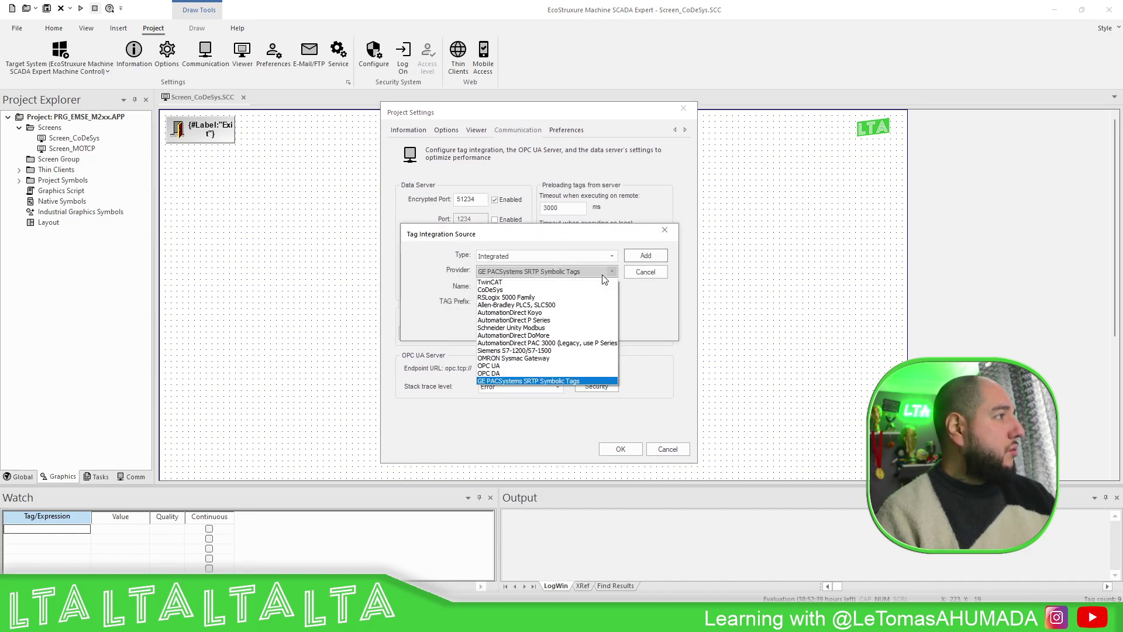
click(507, 289)
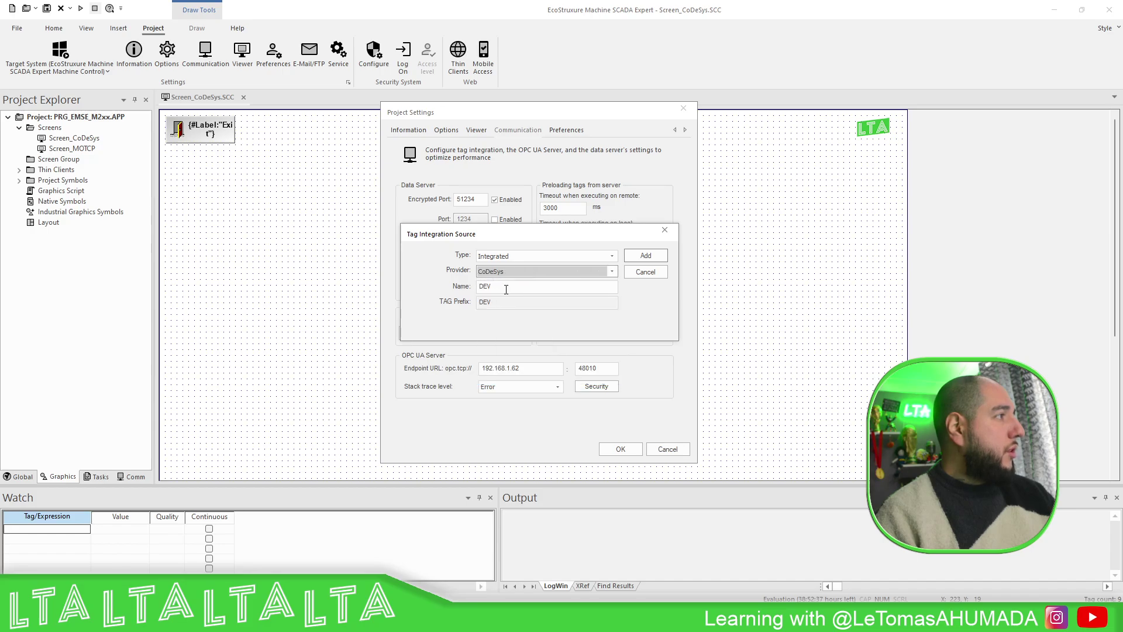
drag(535, 291, 456, 288)
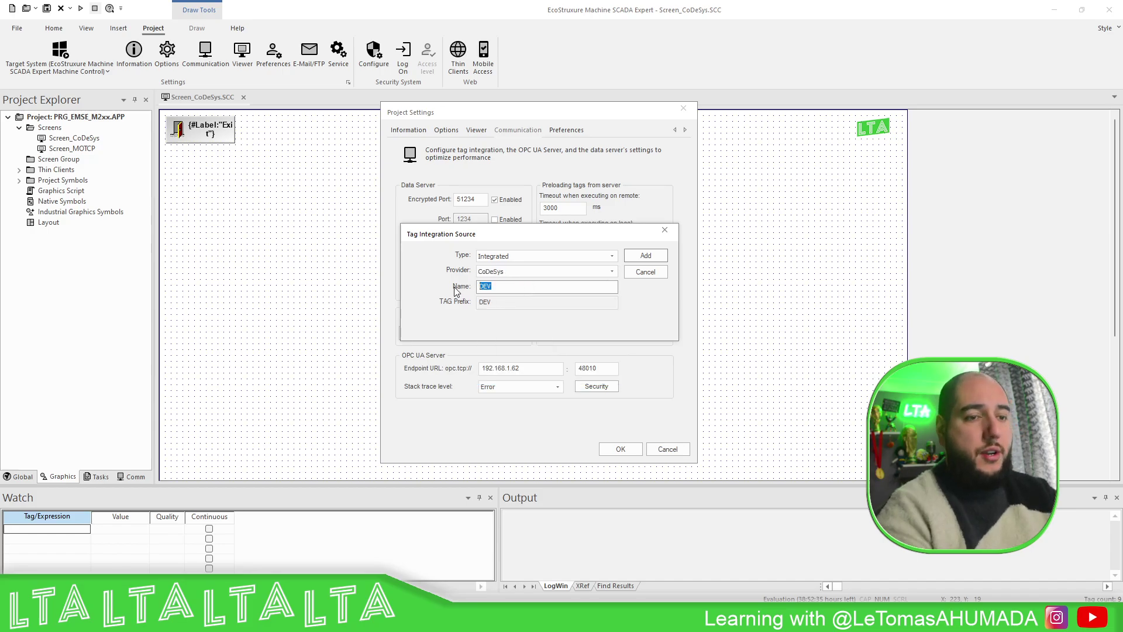
text(MyPLC)
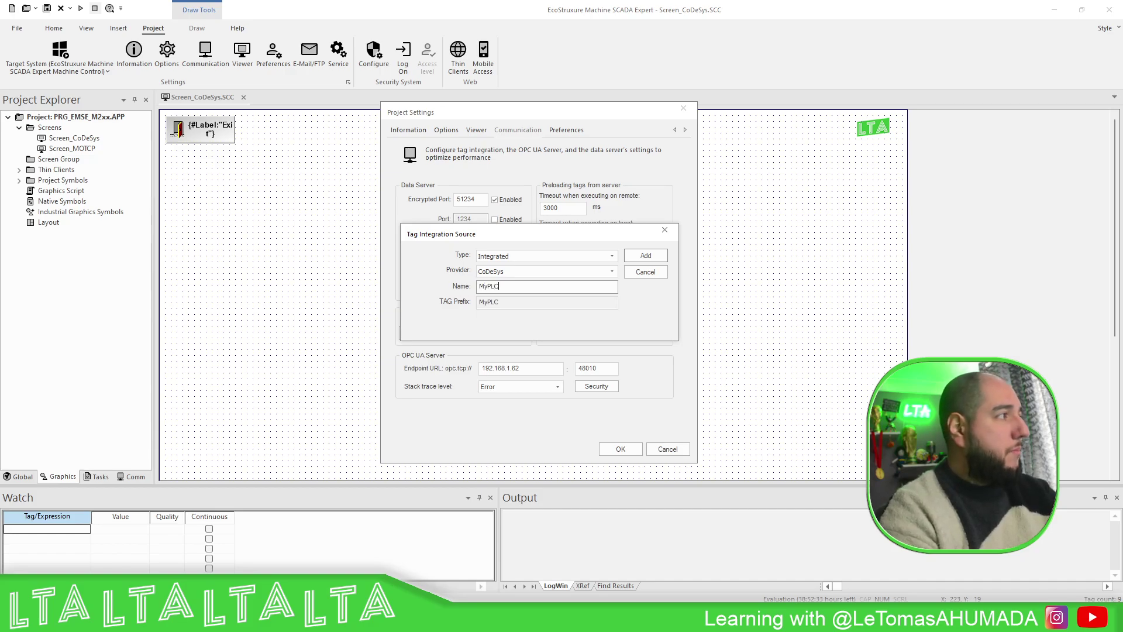
click(644, 258)
- Set the runtime version to CoDeSys 3.x and the runtime address to MyM262L
click(552, 226)
click(529, 243)
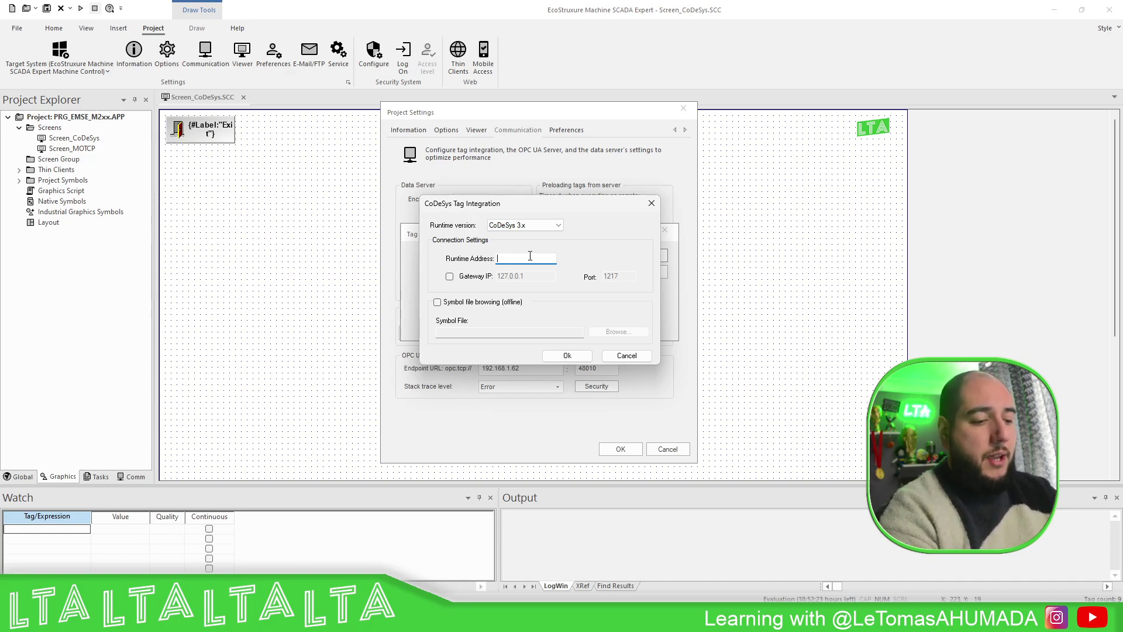
text(MyM262)
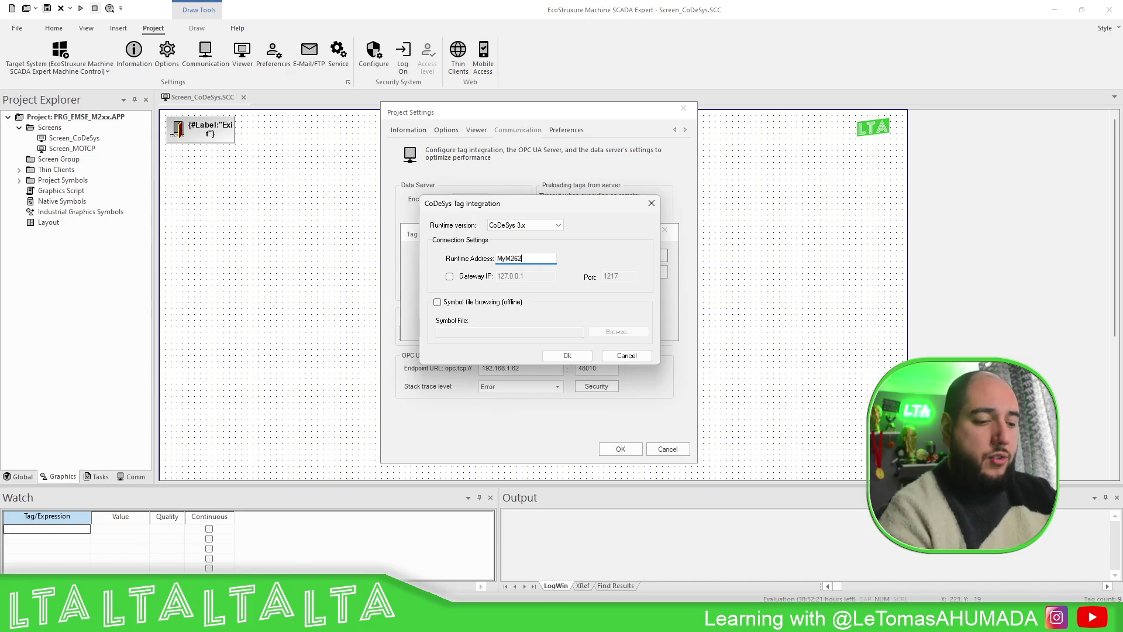
text(L)
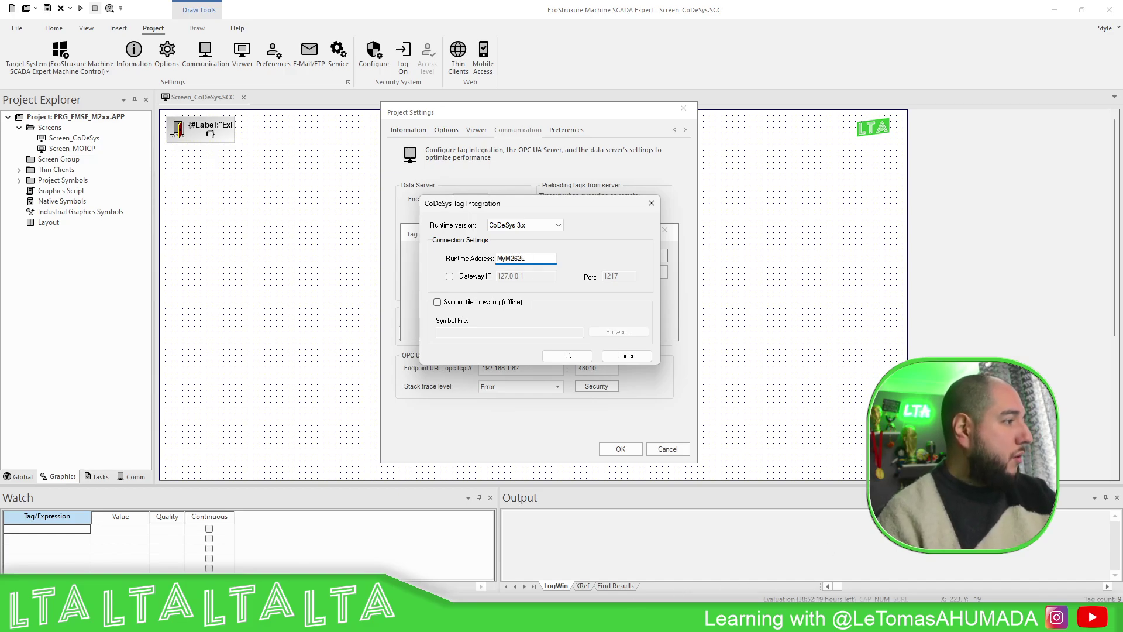
key(alt+Tab)
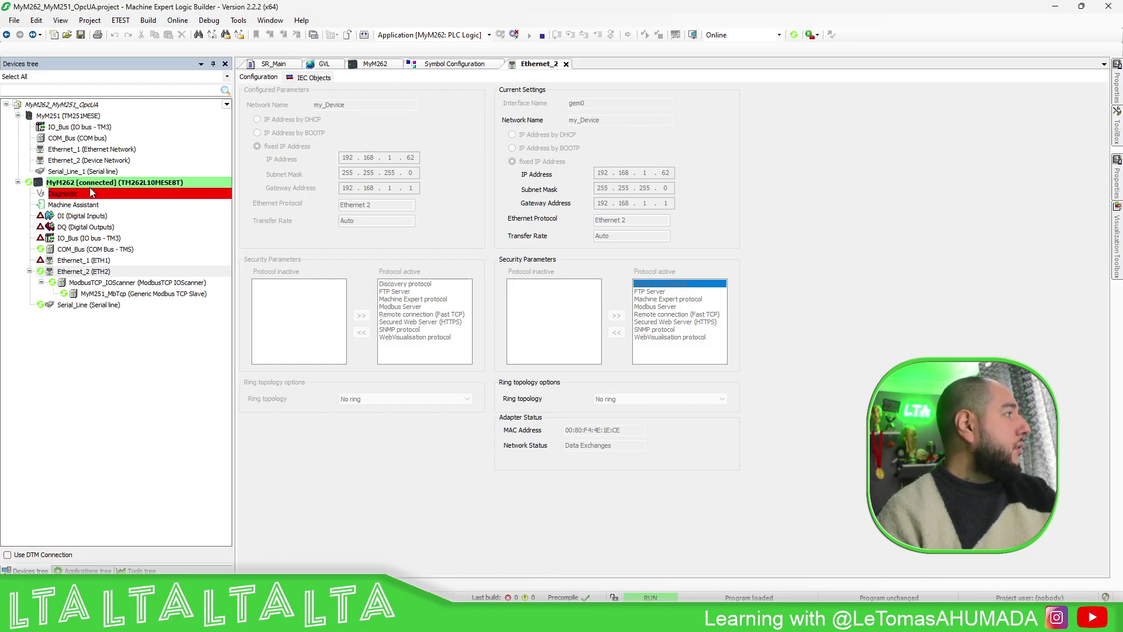
- Confirm the controller's NodeName reads MyM262L, then return to SCADA Expert's CoDeSys settings
click(365, 67)
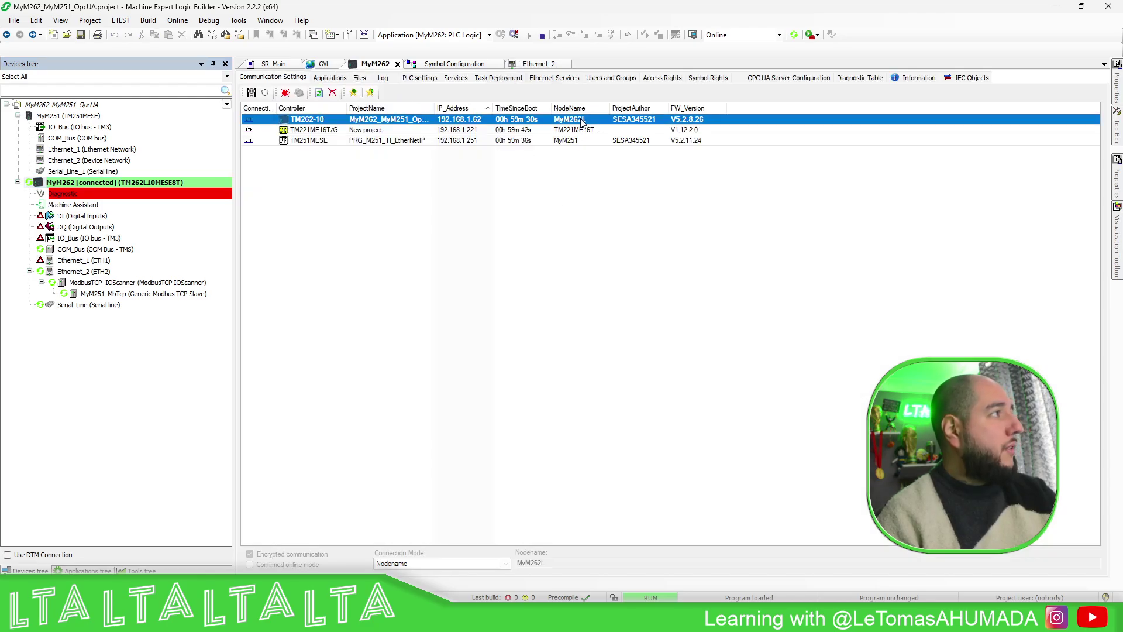
mouse_move(582, 121)
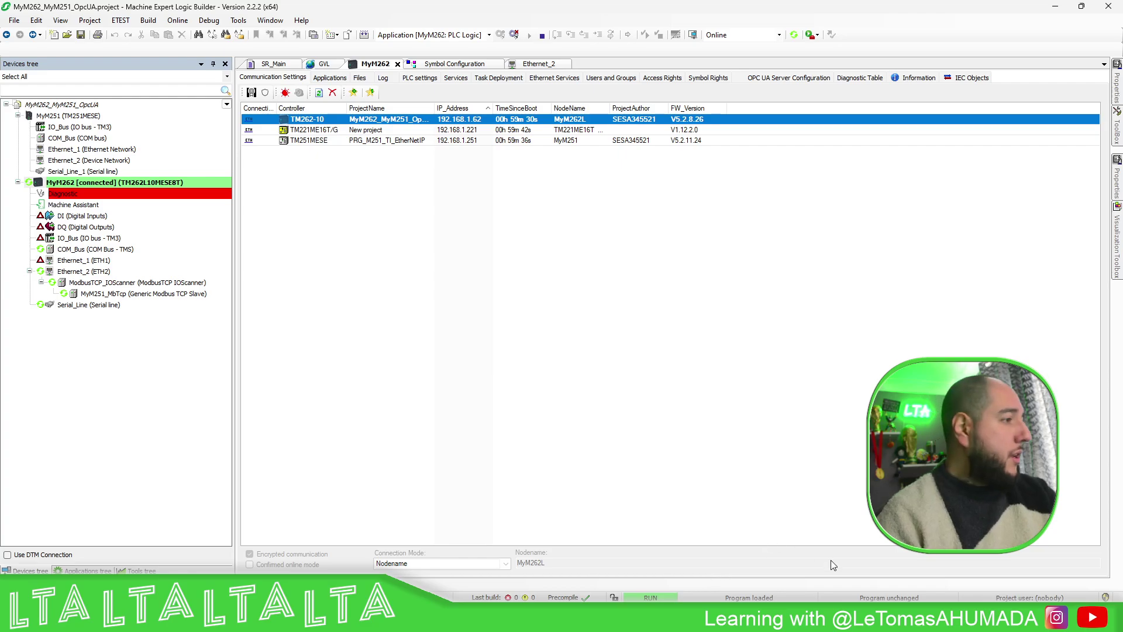
mouse_move(688, 596)
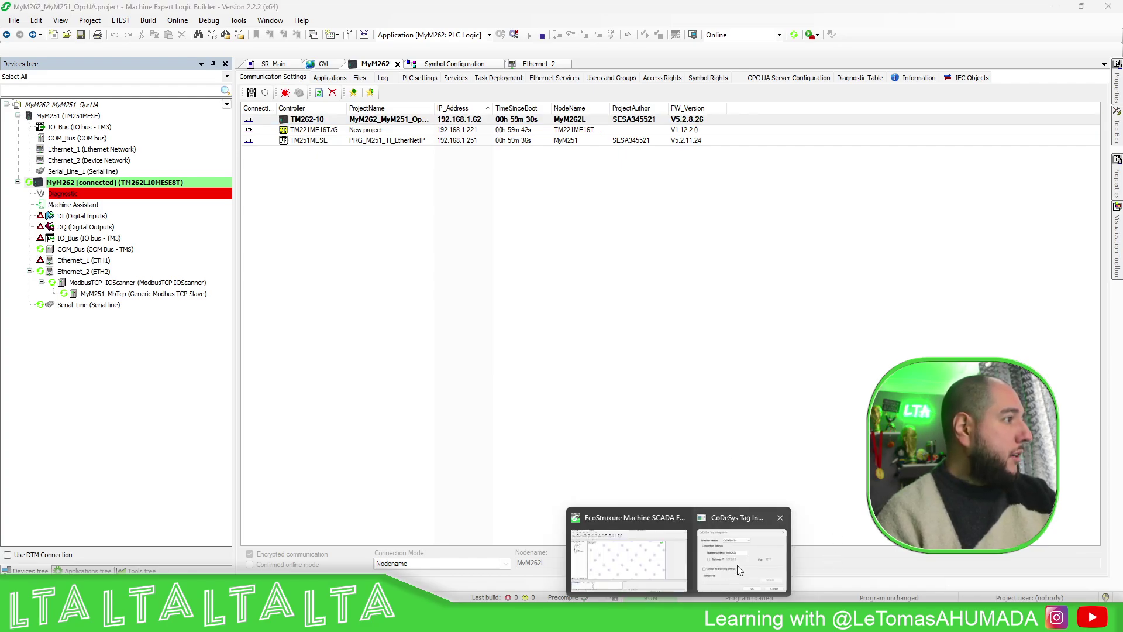
click(748, 551)
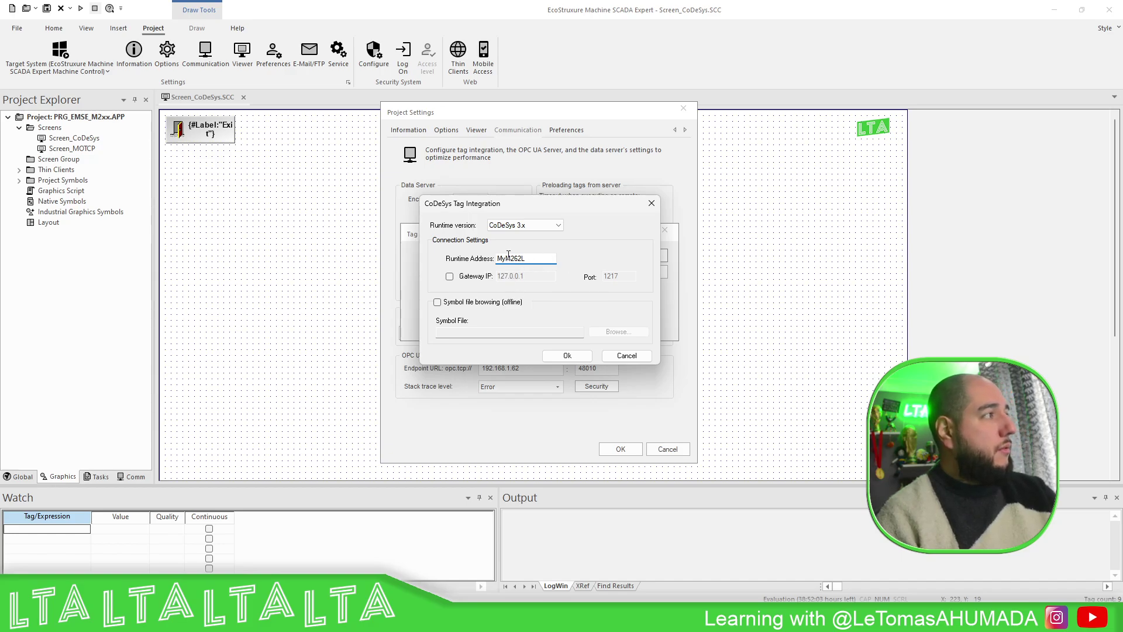
- Enable offline symbol browsing with MyM262_MyM251_OpcUA.MyM262.Application.xml and confirm both dialogs
drag(528, 256, 498, 254)
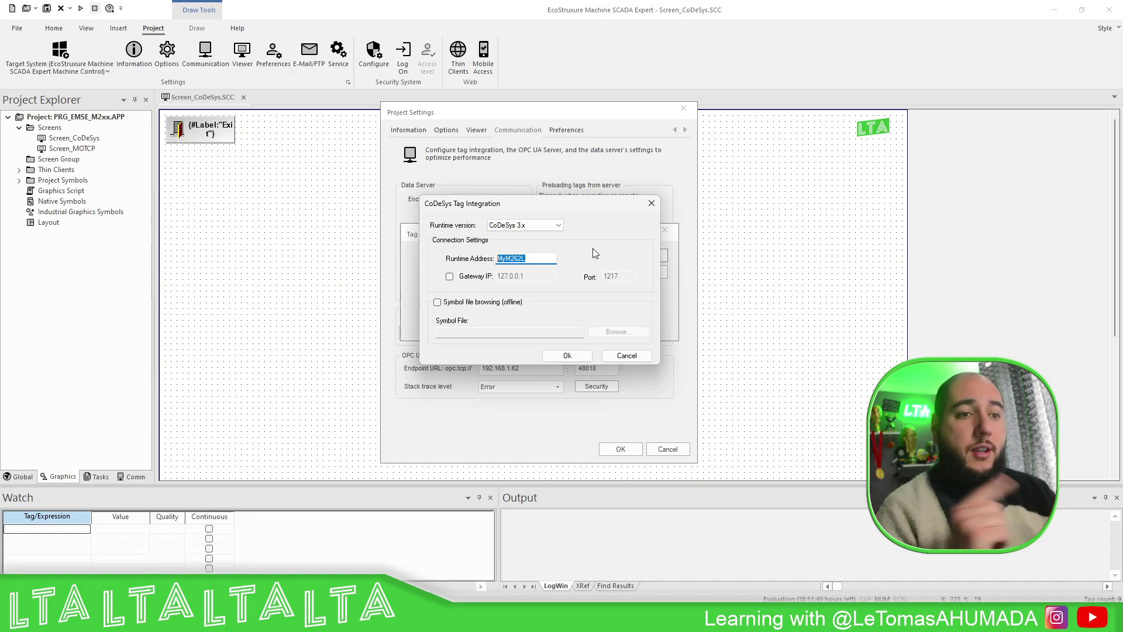
click(471, 303)
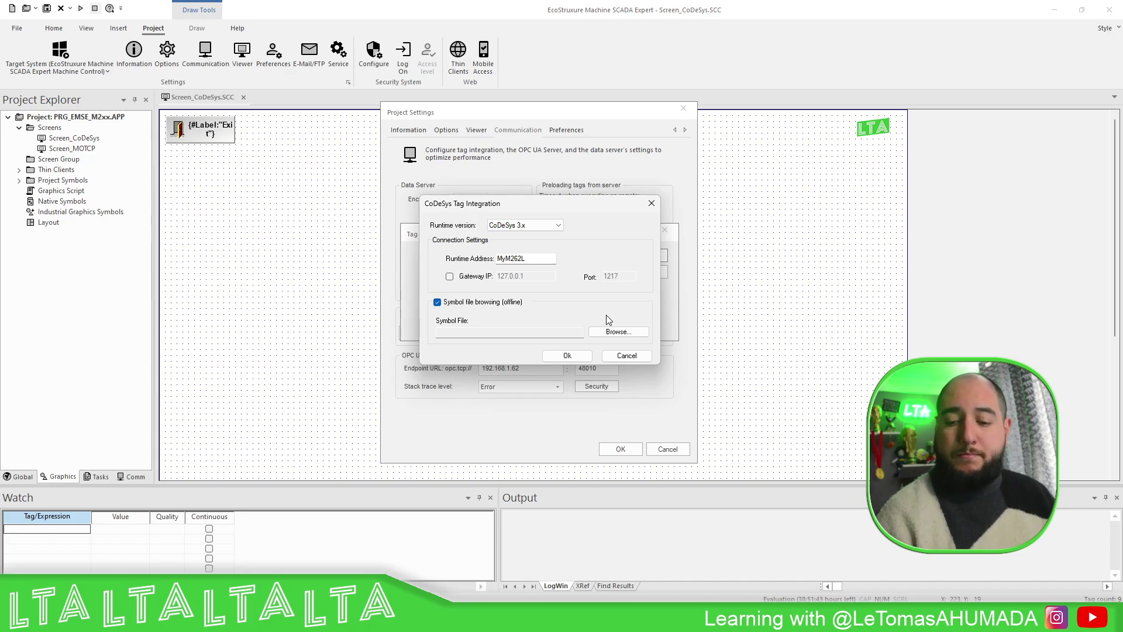
click(615, 331)
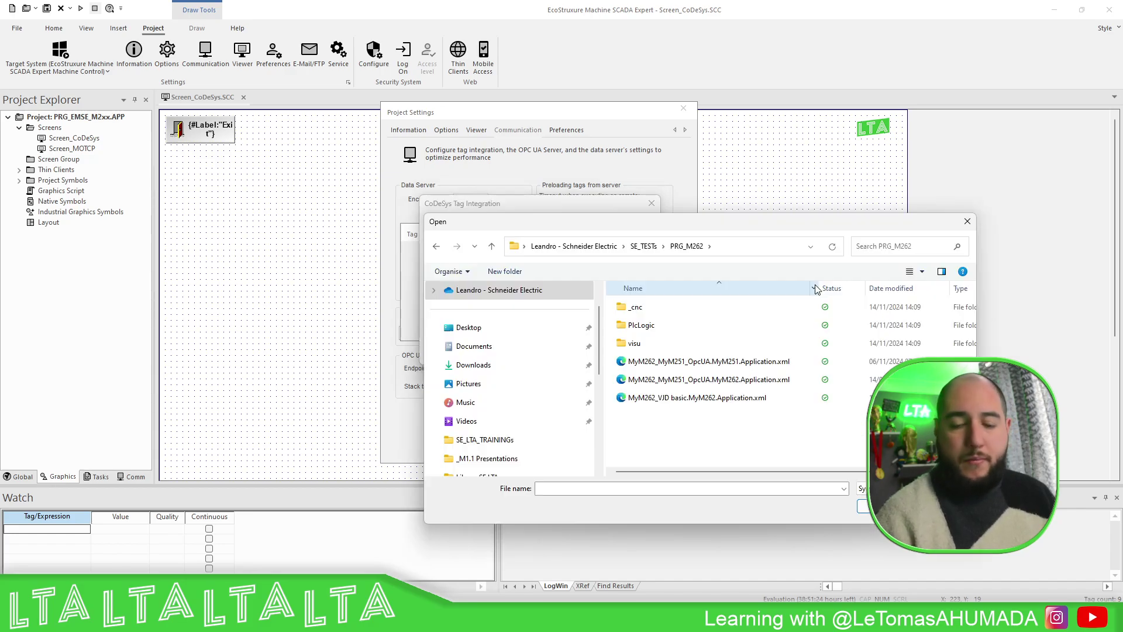
click(739, 381)
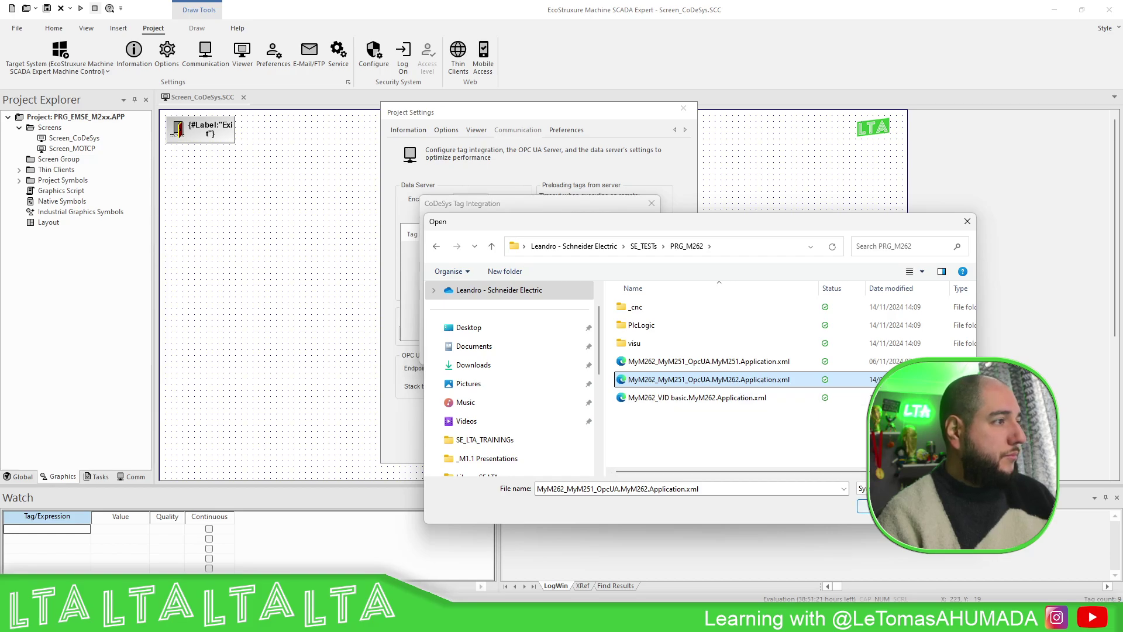
click(863, 507)
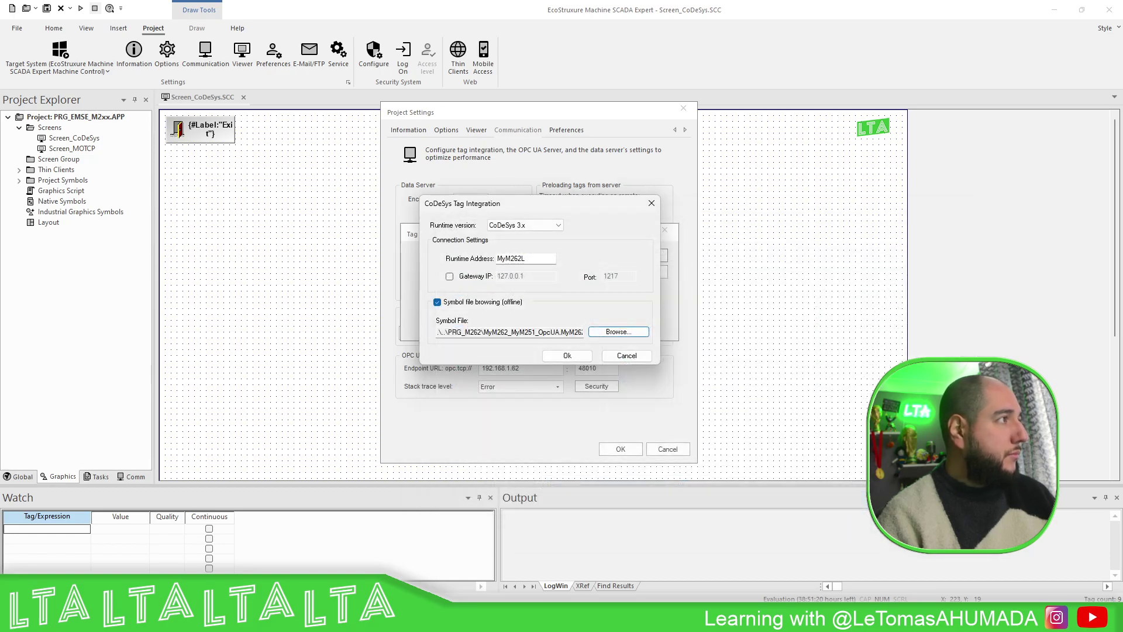
click(568, 356)
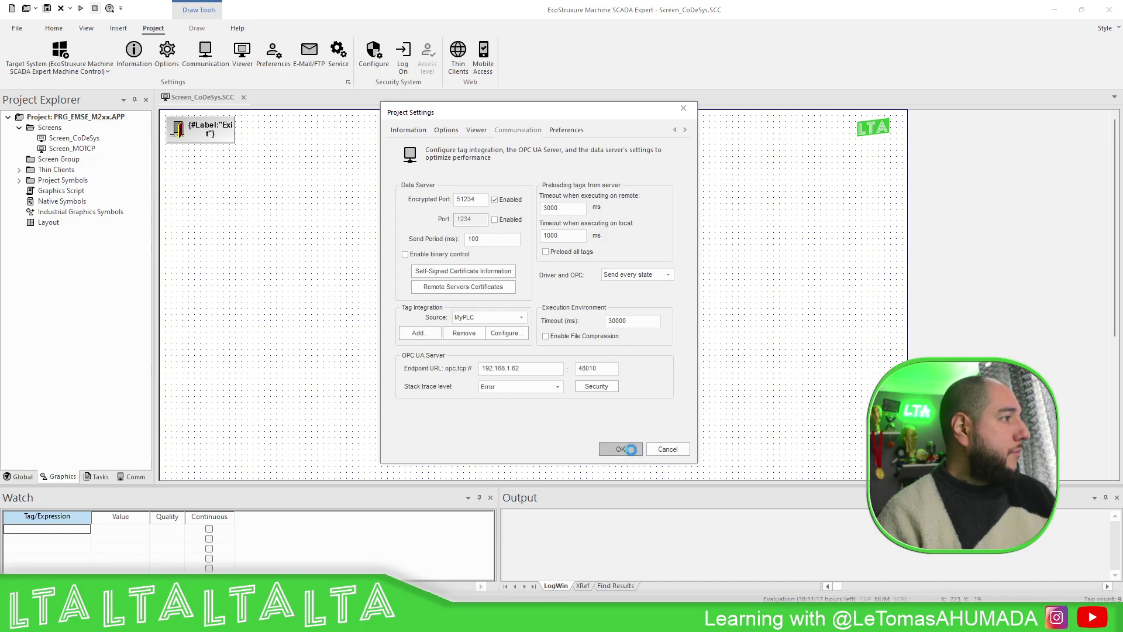
click(621, 449)
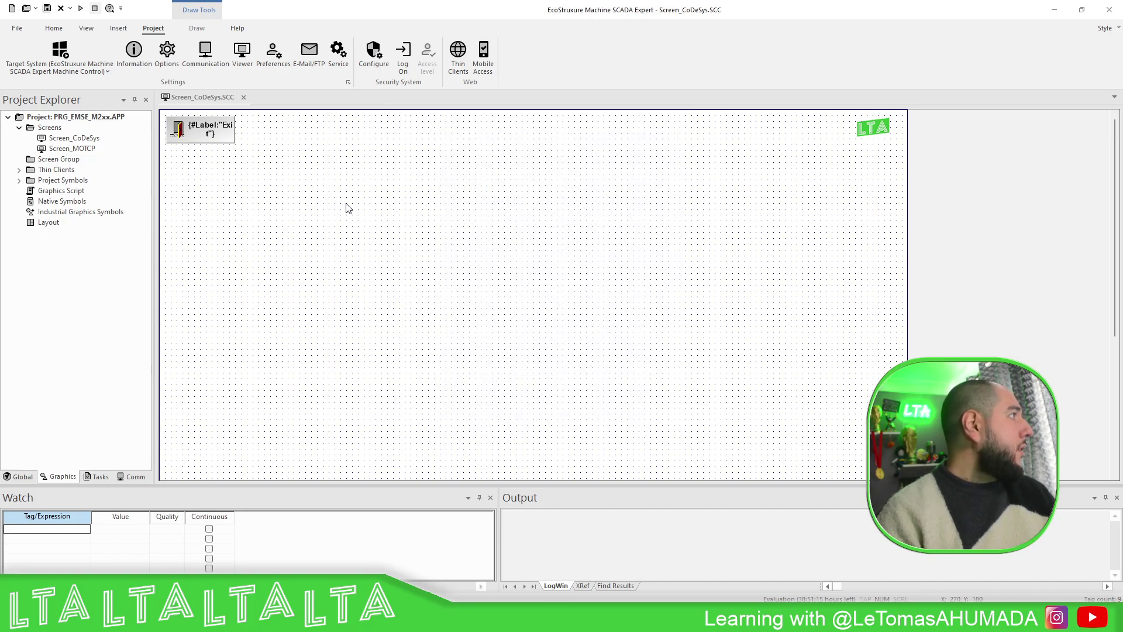
- Draw a text box near the CoDeSys screen's upper left and open its properties
click(197, 28)
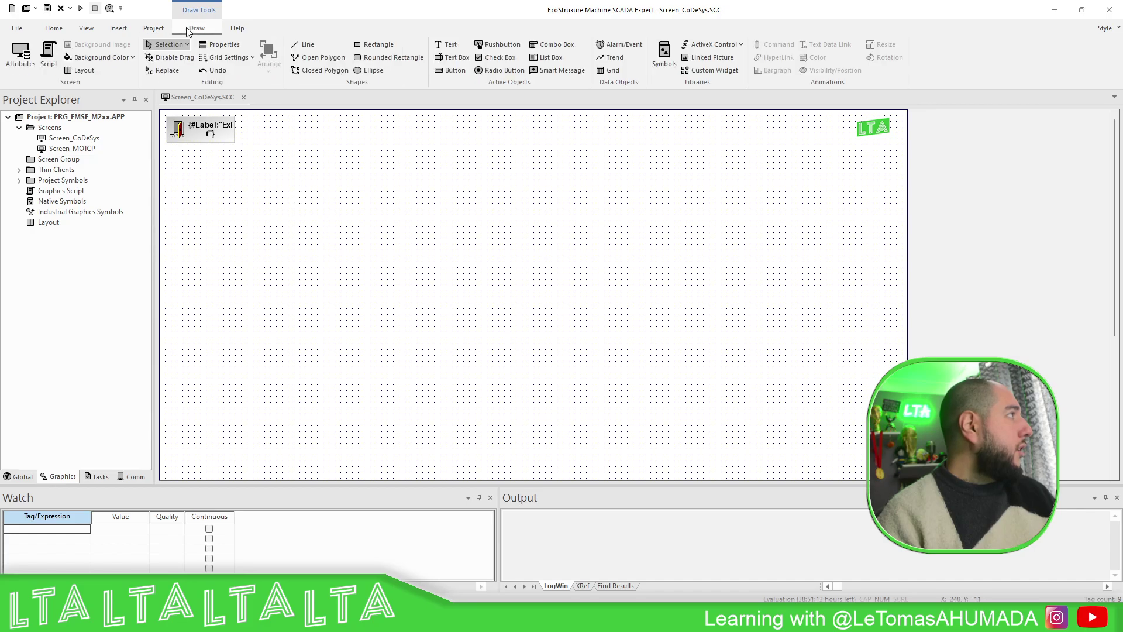
click(454, 56)
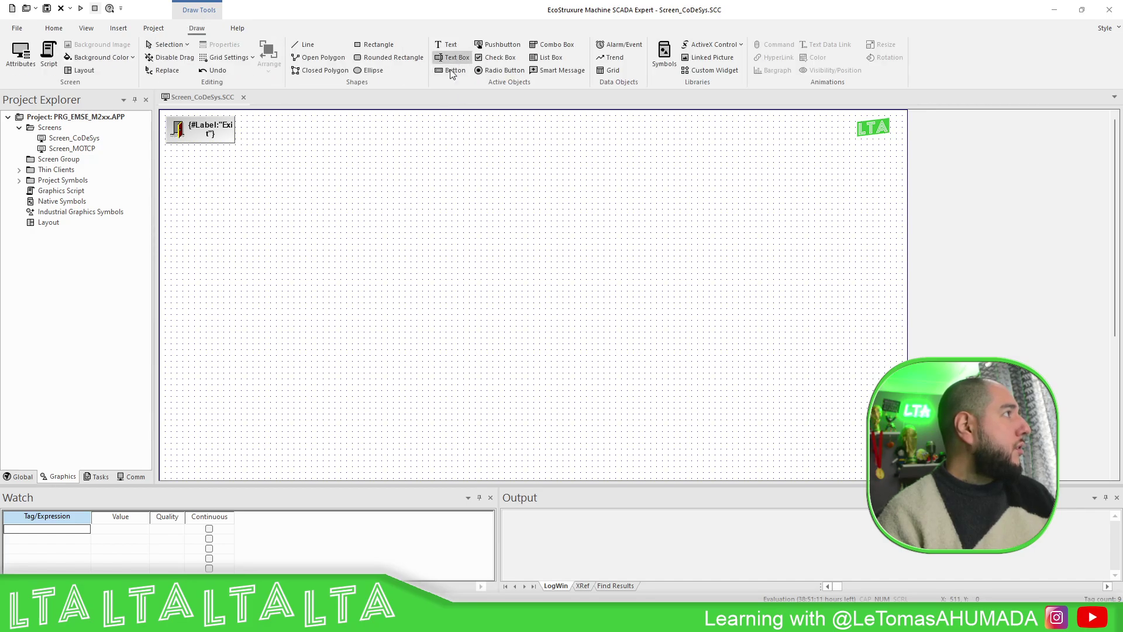
drag(283, 196, 426, 245)
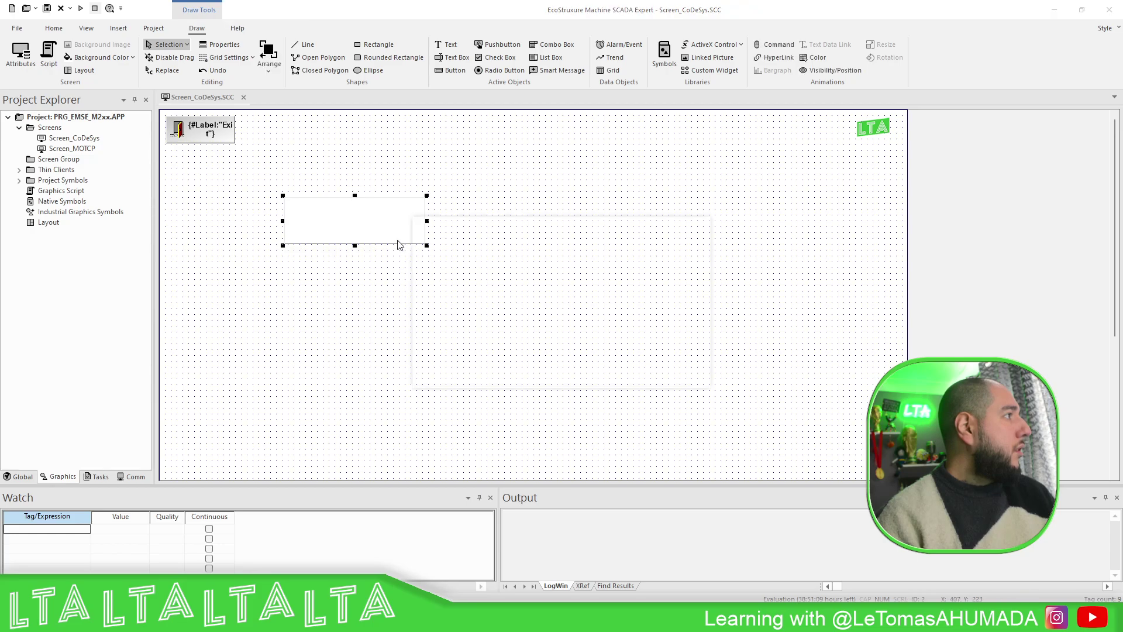
double_click(398, 242)
- Browse Devices > MyPLC > Application > GVL to list iCounter, xEnable and xReset
click(696, 257)
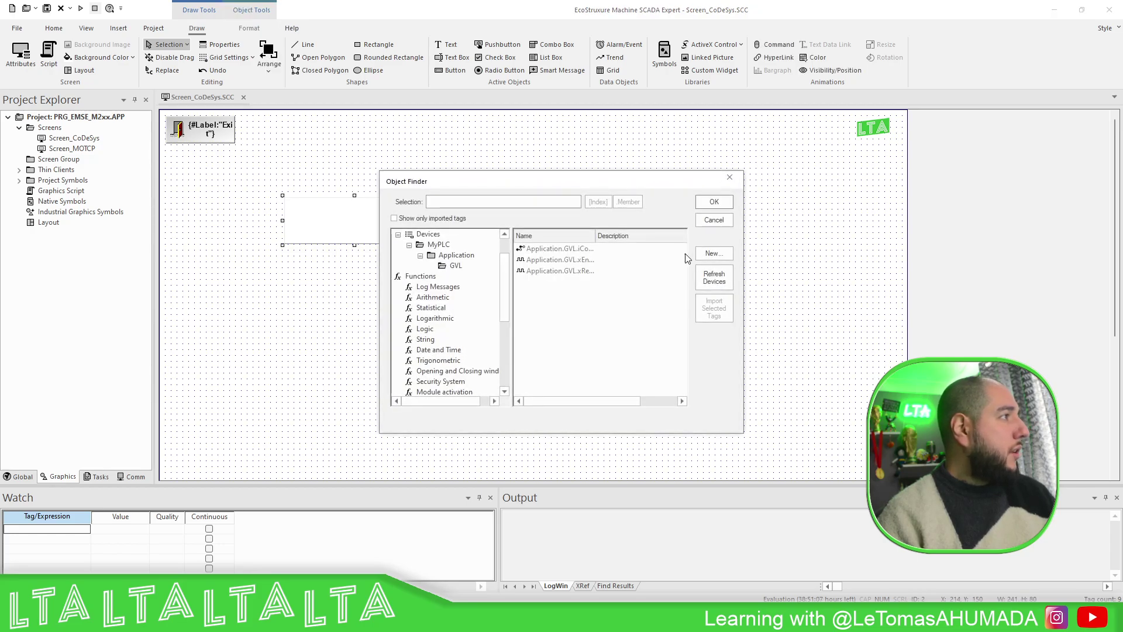
scroll(449, 243, up, 1)
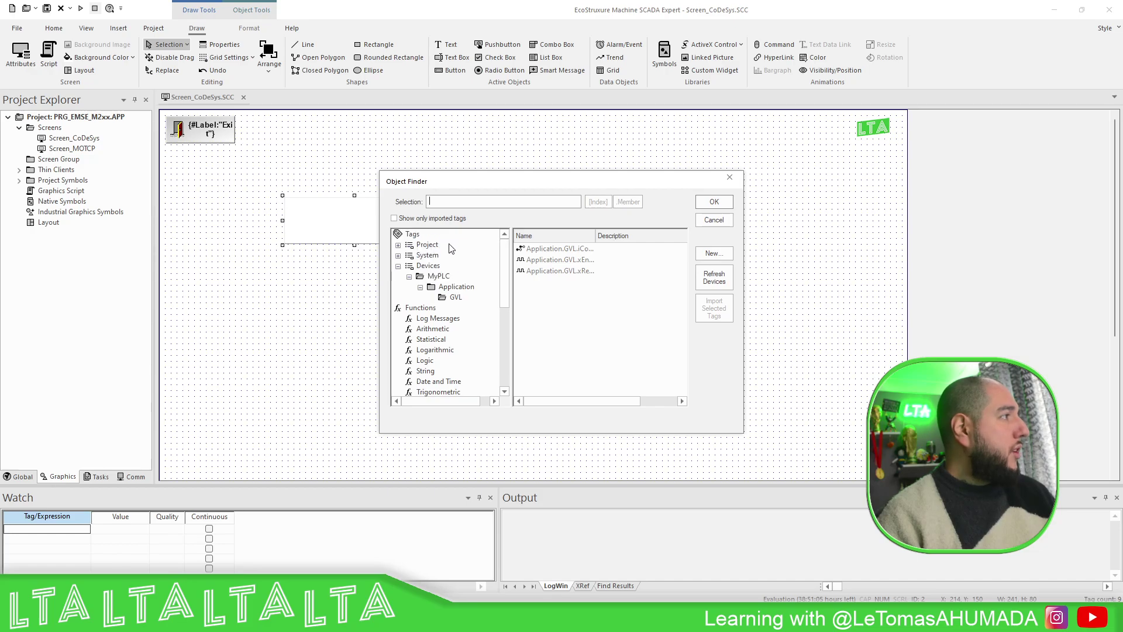
click(431, 267)
click(440, 276)
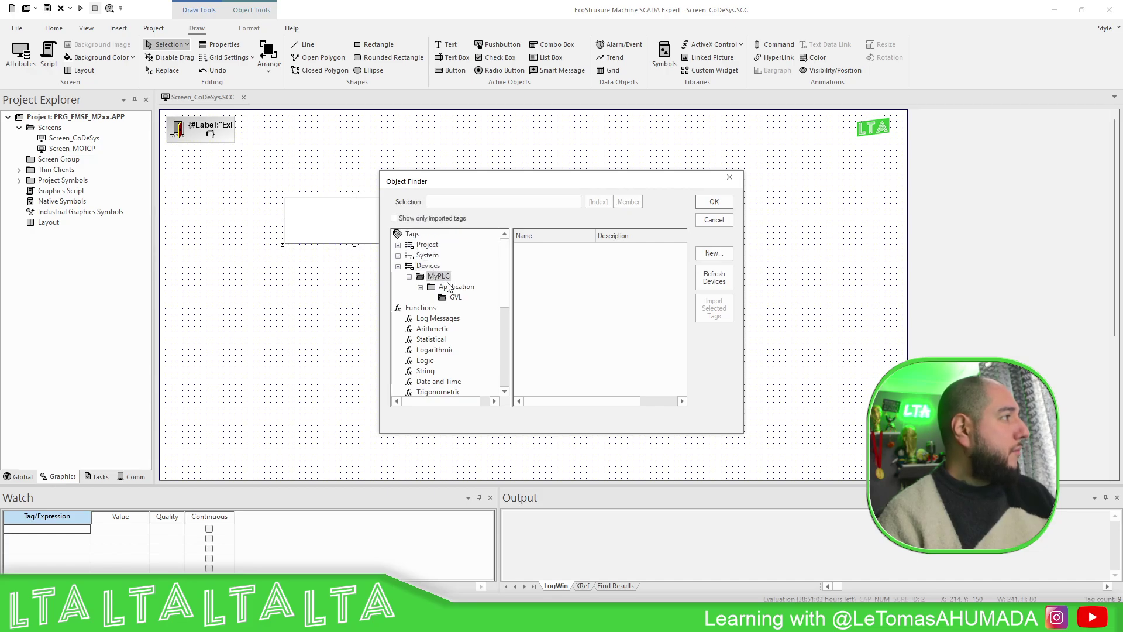
click(457, 286)
click(459, 297)
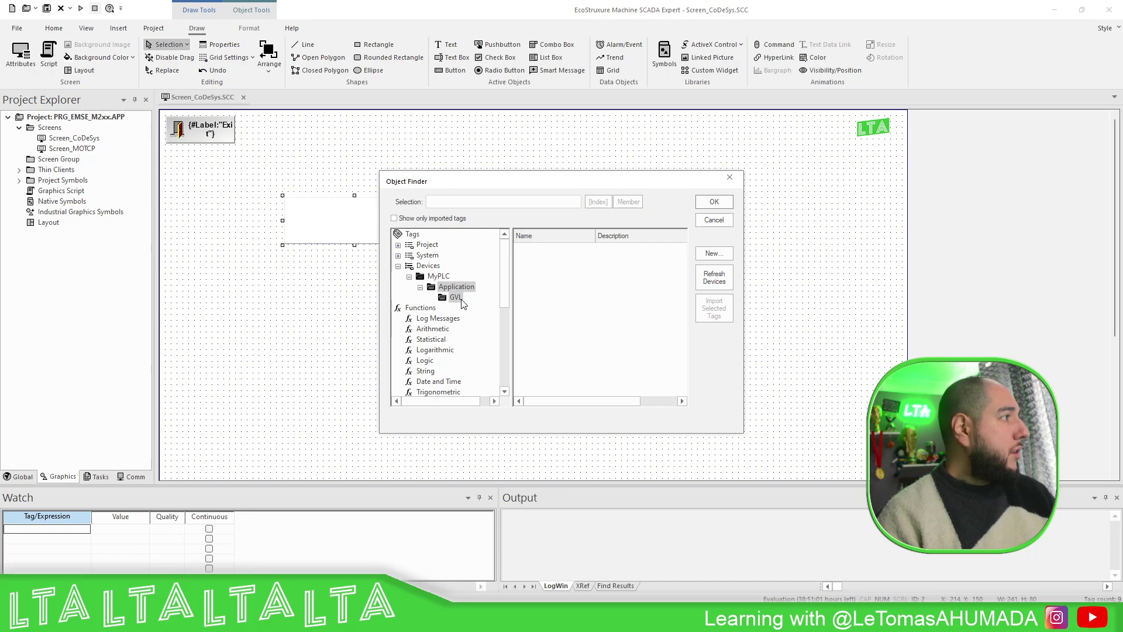
drag(594, 239, 649, 238)
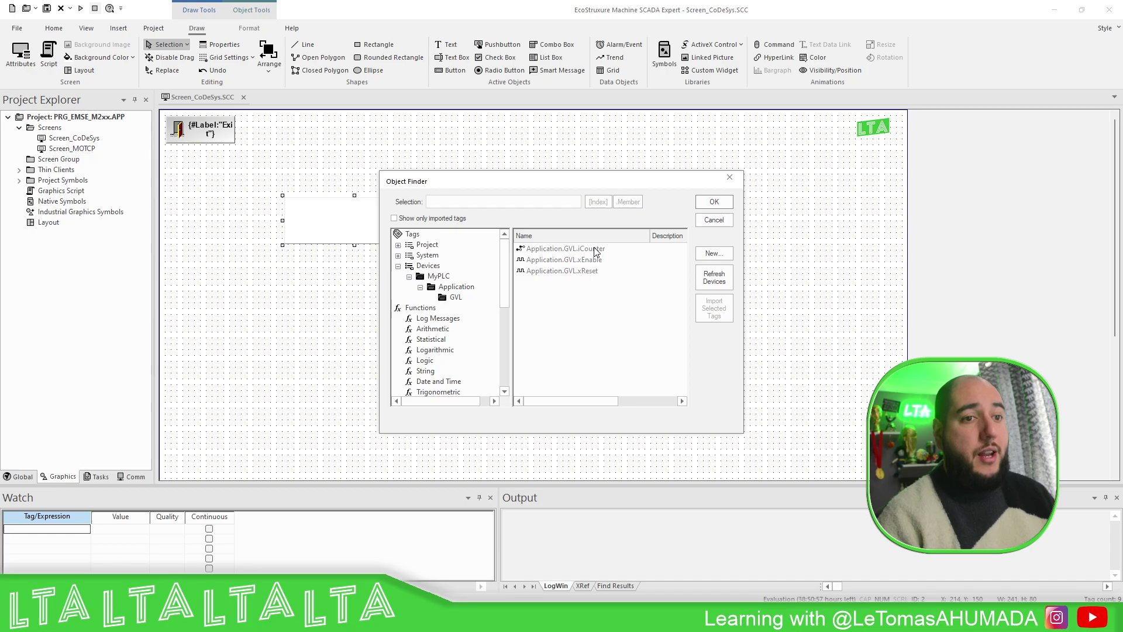
key(alt+Tab)
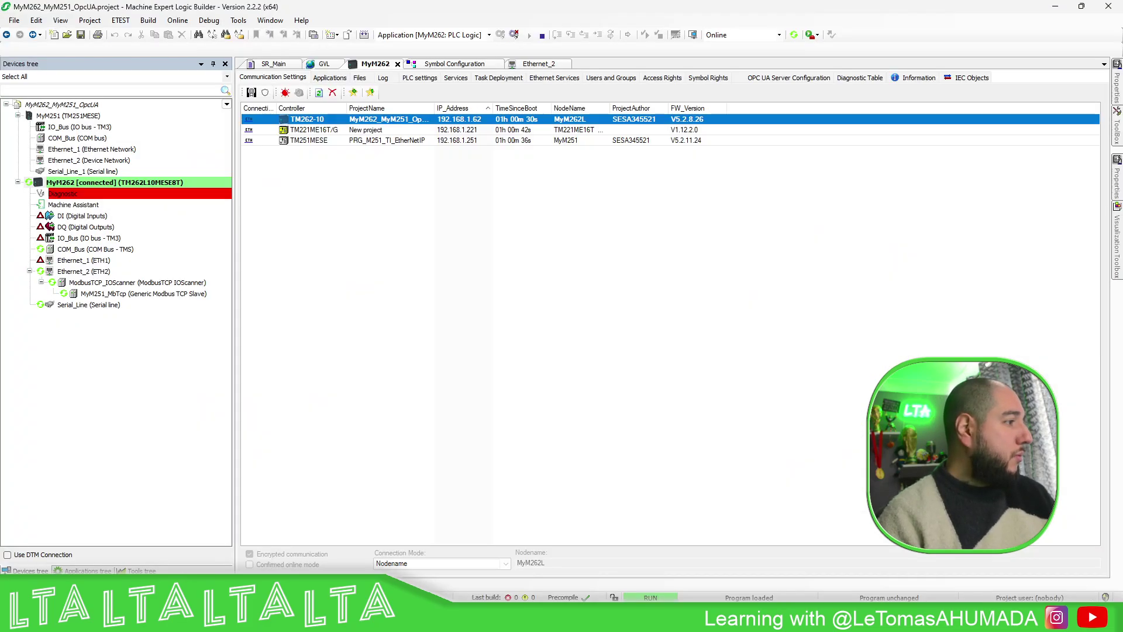
- Check that GVL symbols iCounter, xEnable and xReset are published in Symbol Configuration
click(462, 65)
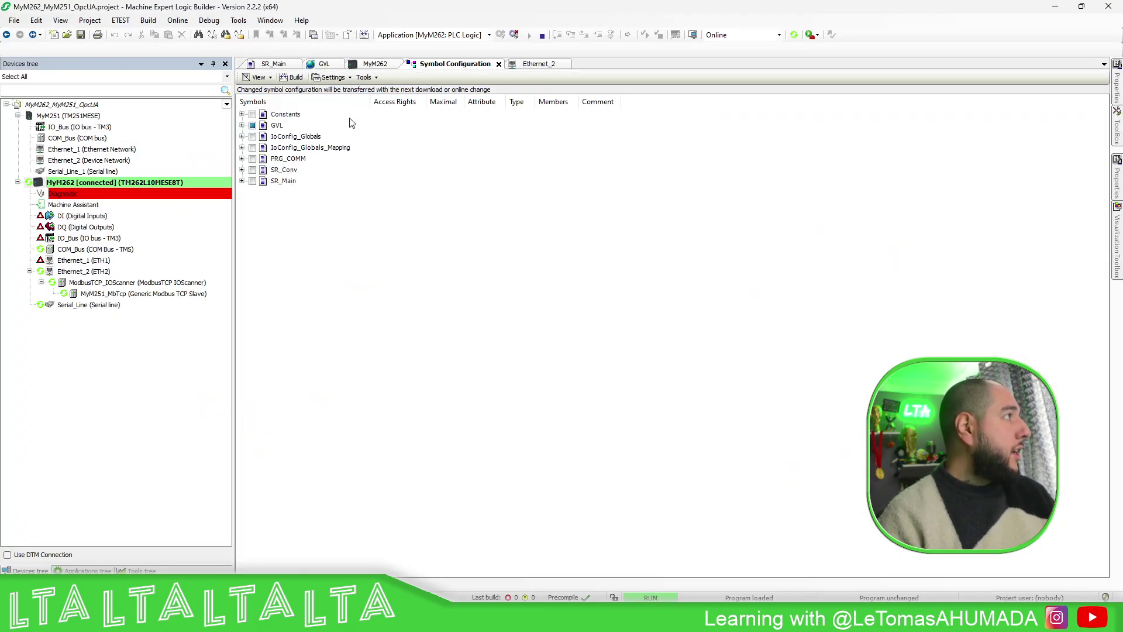
click(242, 126)
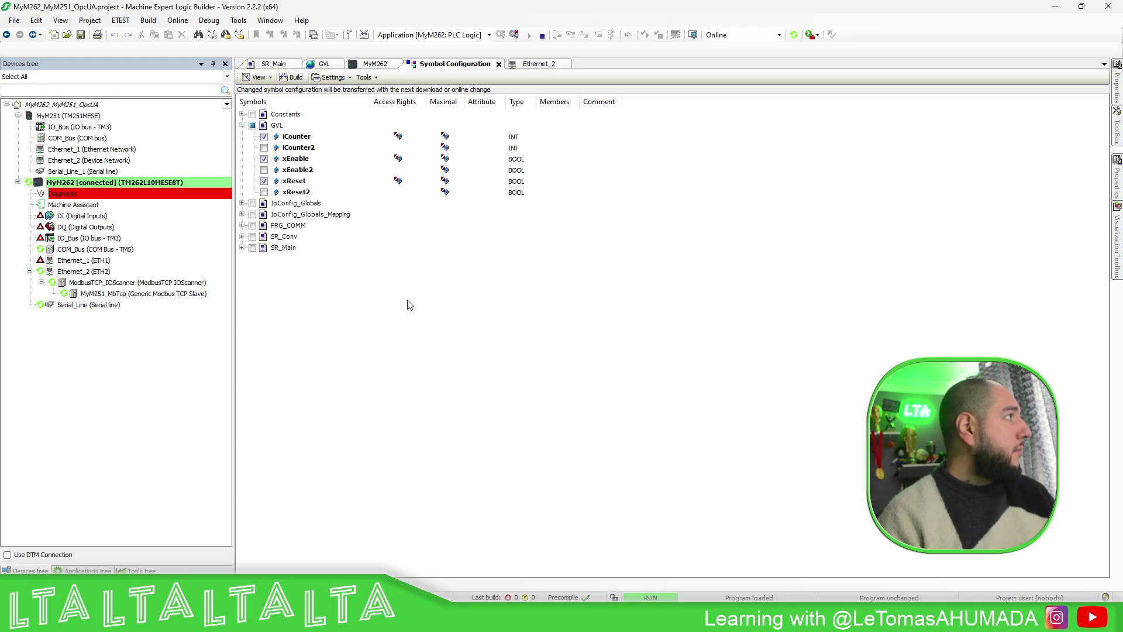
click(302, 137)
click(304, 160)
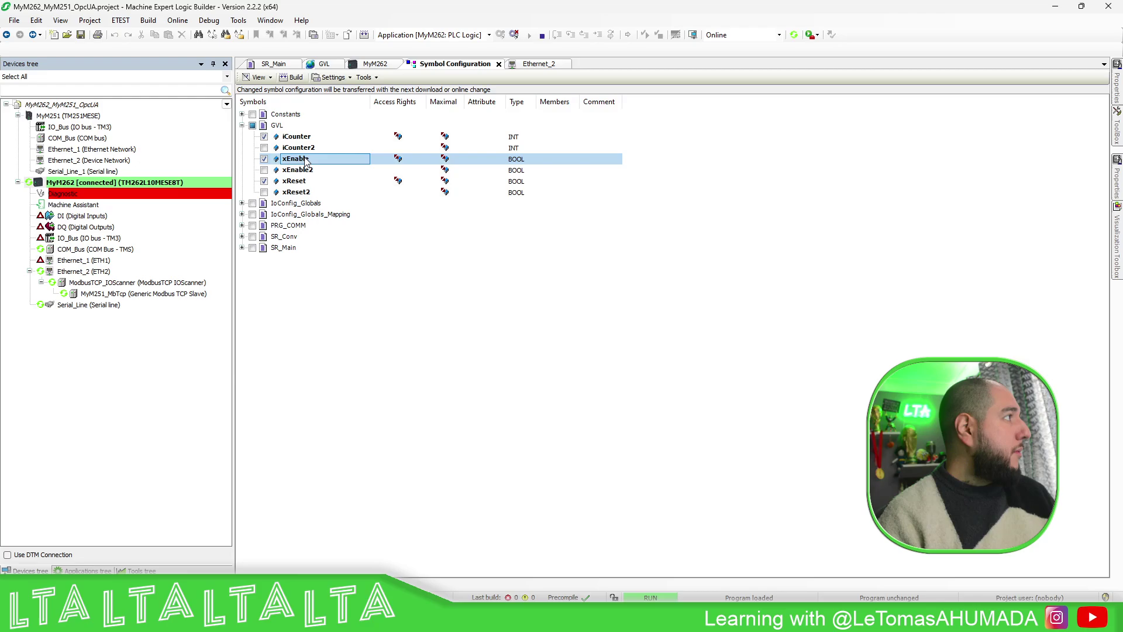
click(303, 180)
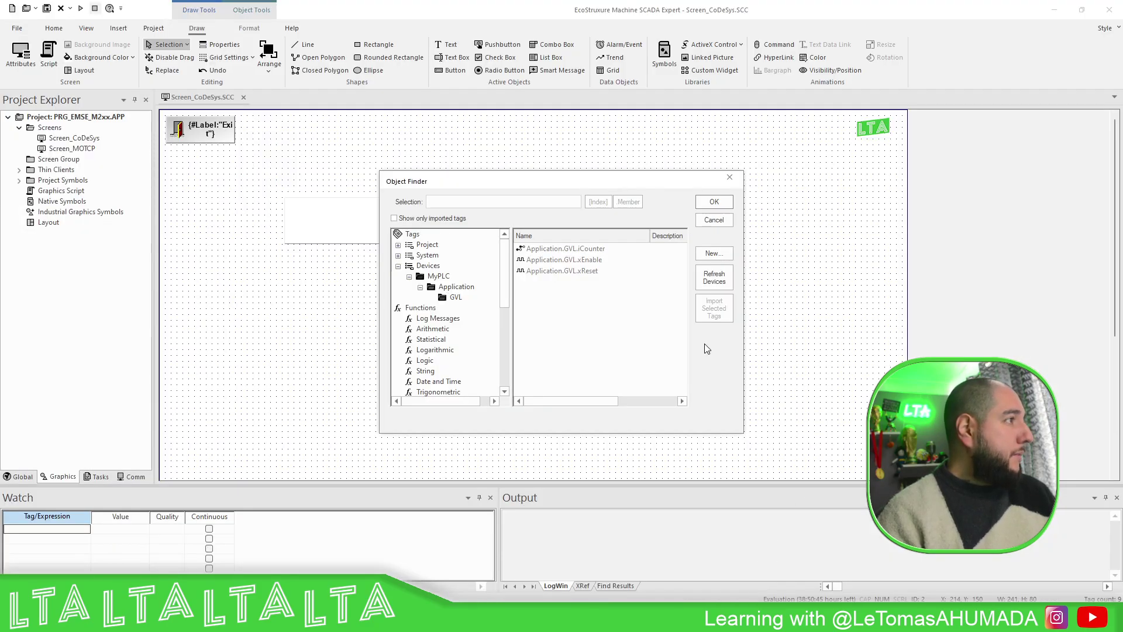
- Link the text box to MyPLC.Application.GVL.iCounter and close its properties
double_click(597, 248)
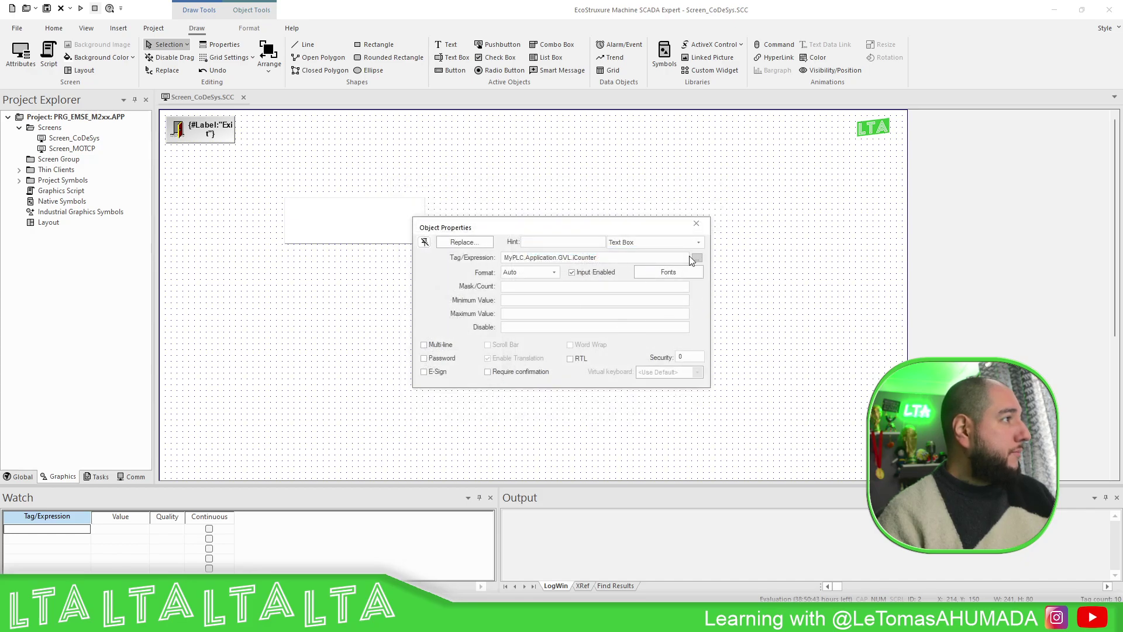
click(696, 223)
click(555, 285)
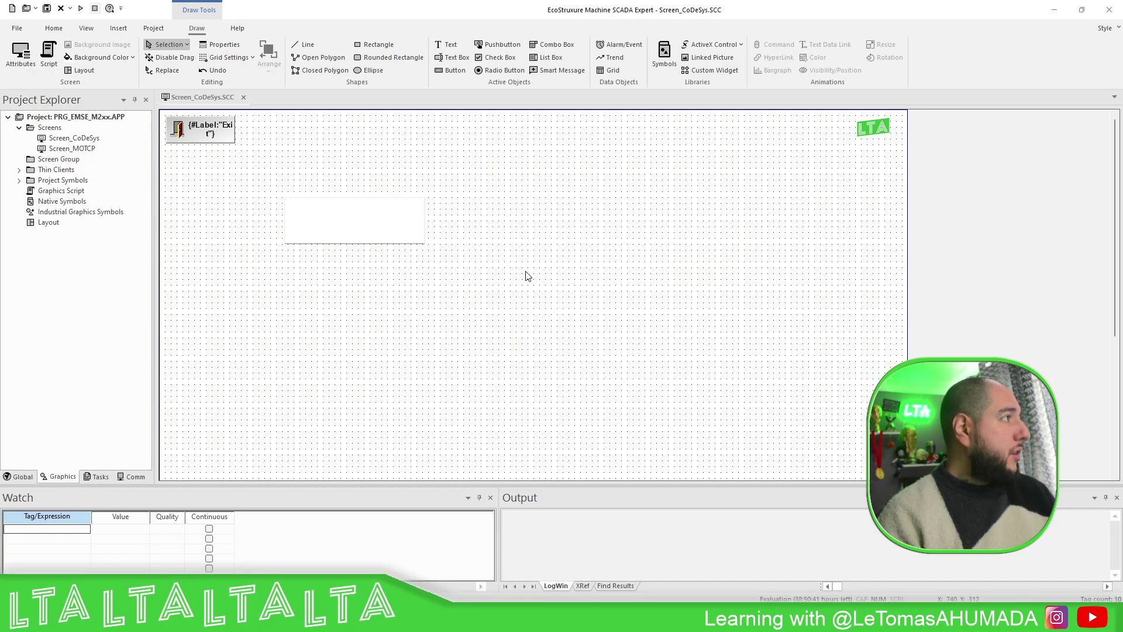
click(354, 217)
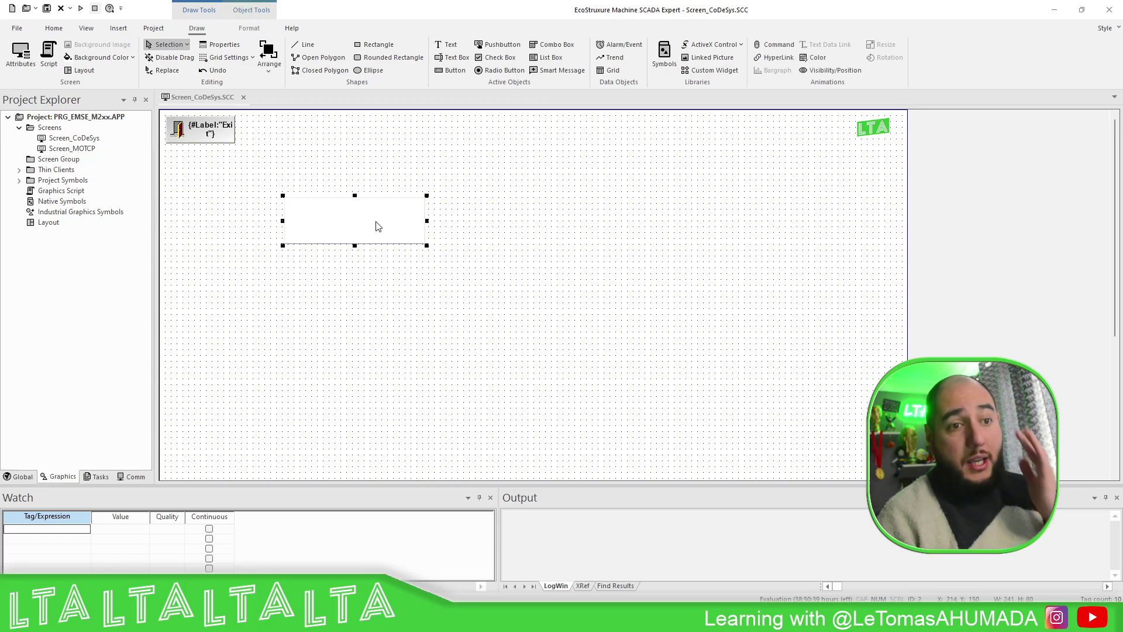
- Add iCounter, xEnable and xReset to the Watch list and widen the Tag/Expression column
click(78, 556)
right_click(83, 529)
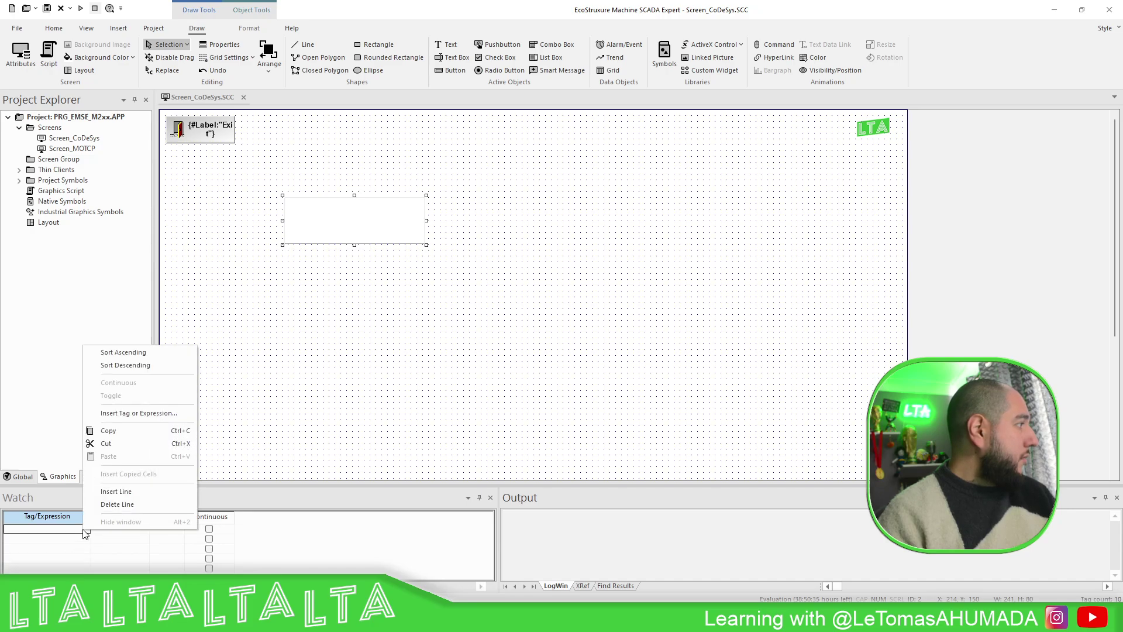
click(139, 413)
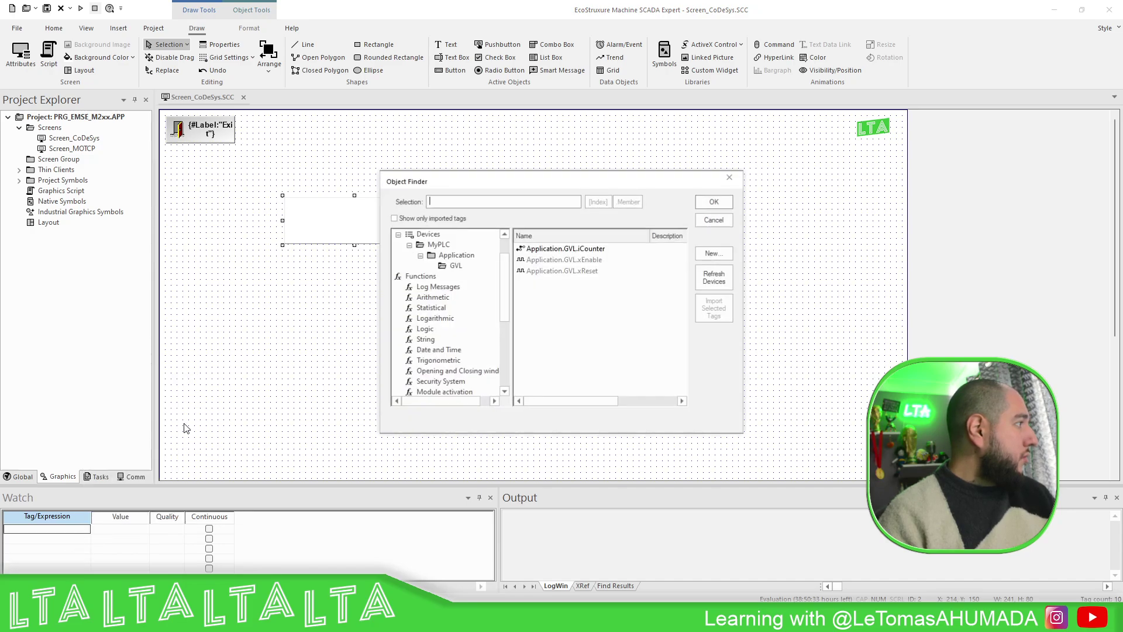
click(581, 249)
double_click(581, 249)
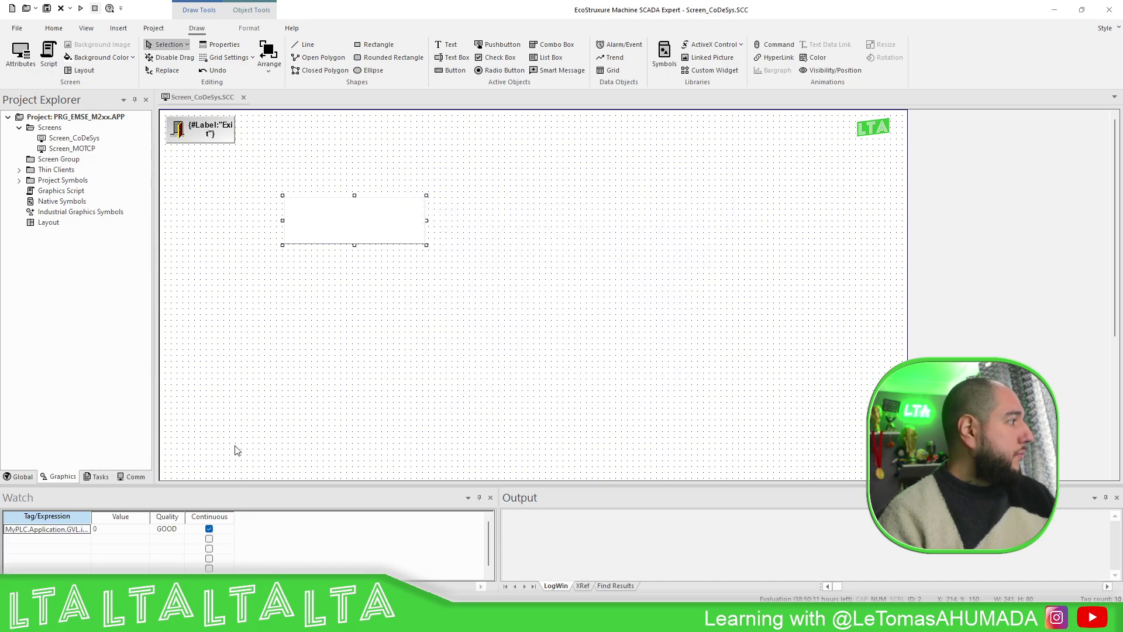
right_click(86, 539)
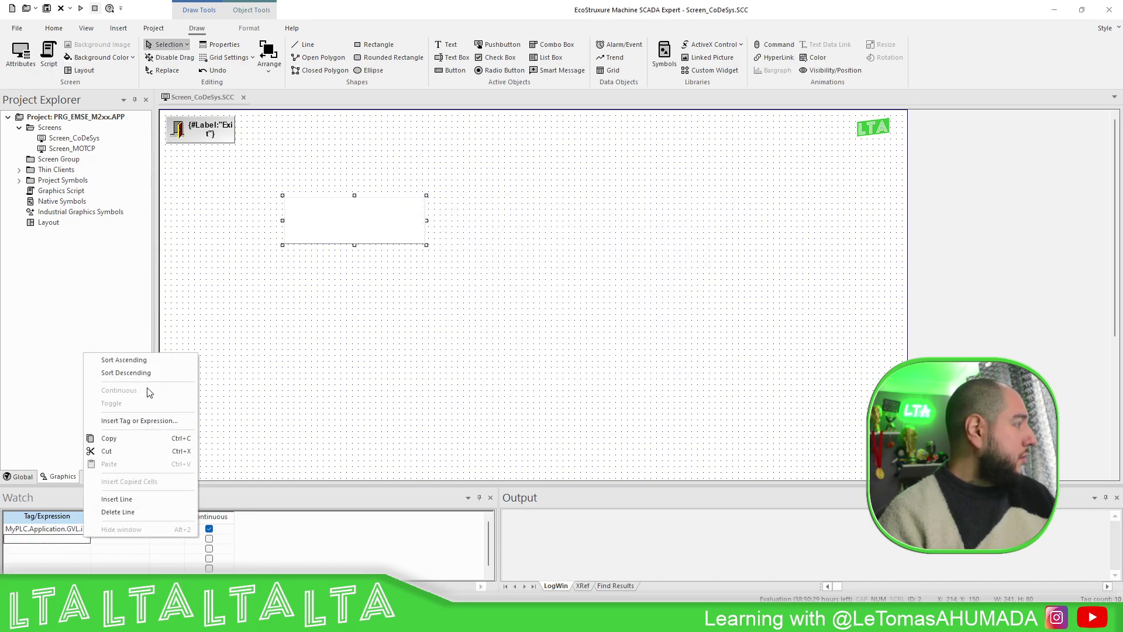
click(150, 421)
click(563, 260)
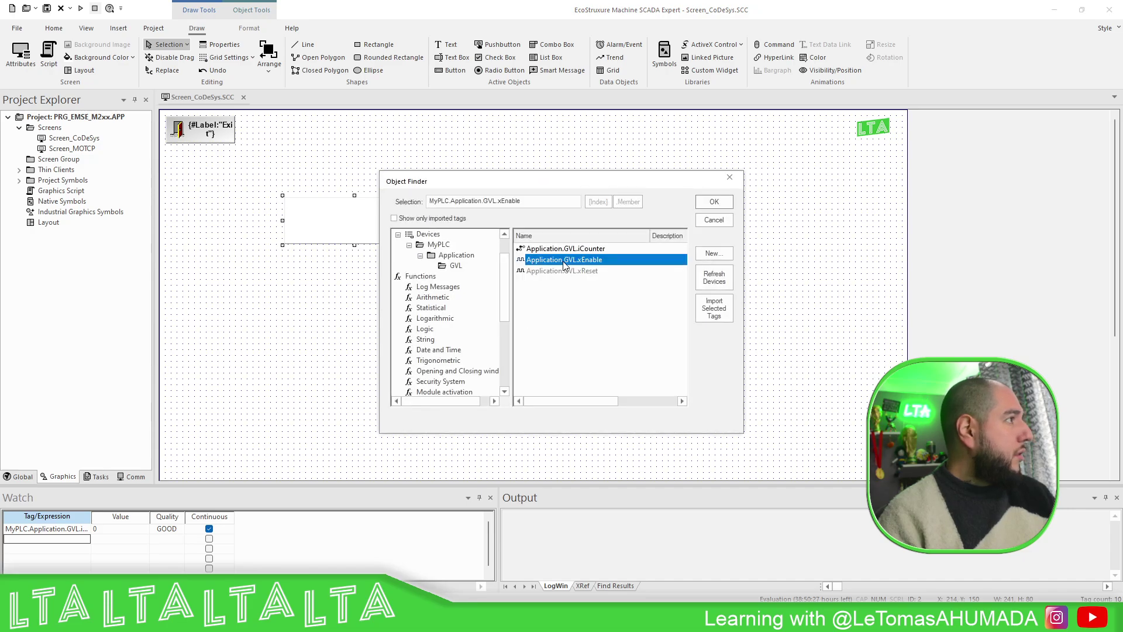
double_click(563, 261)
right_click(80, 550)
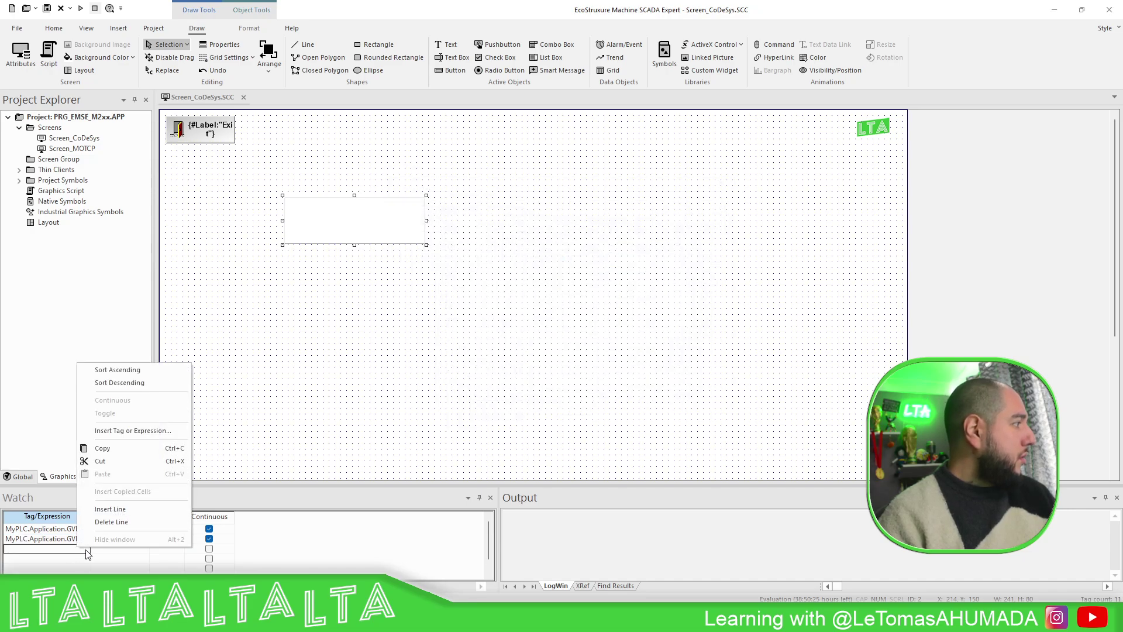
click(134, 432)
click(562, 271)
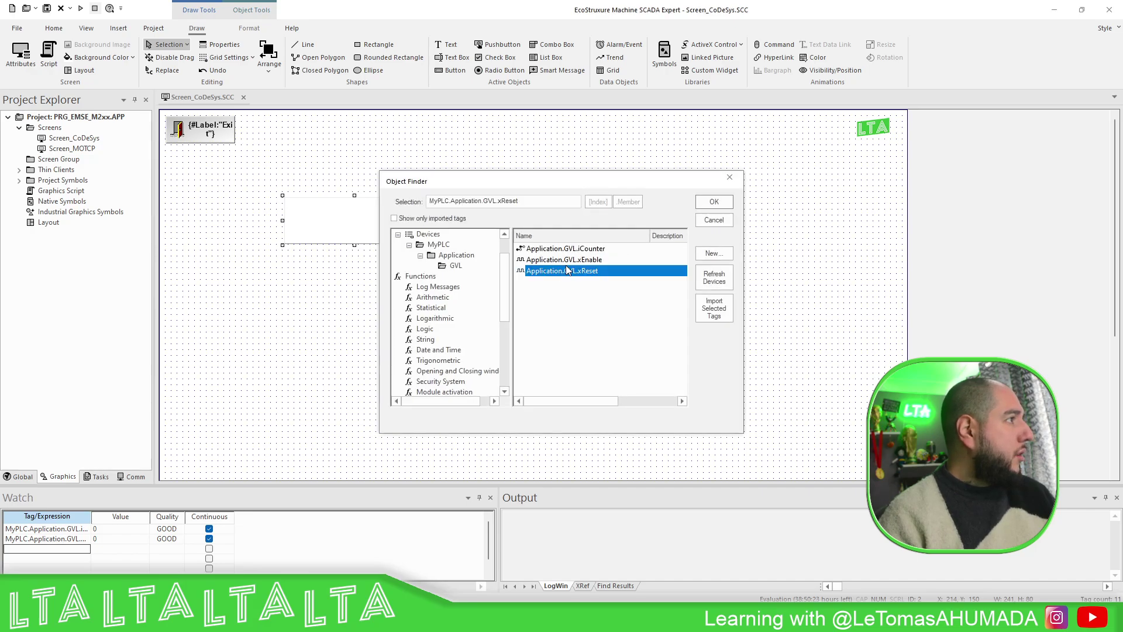
double_click(563, 271)
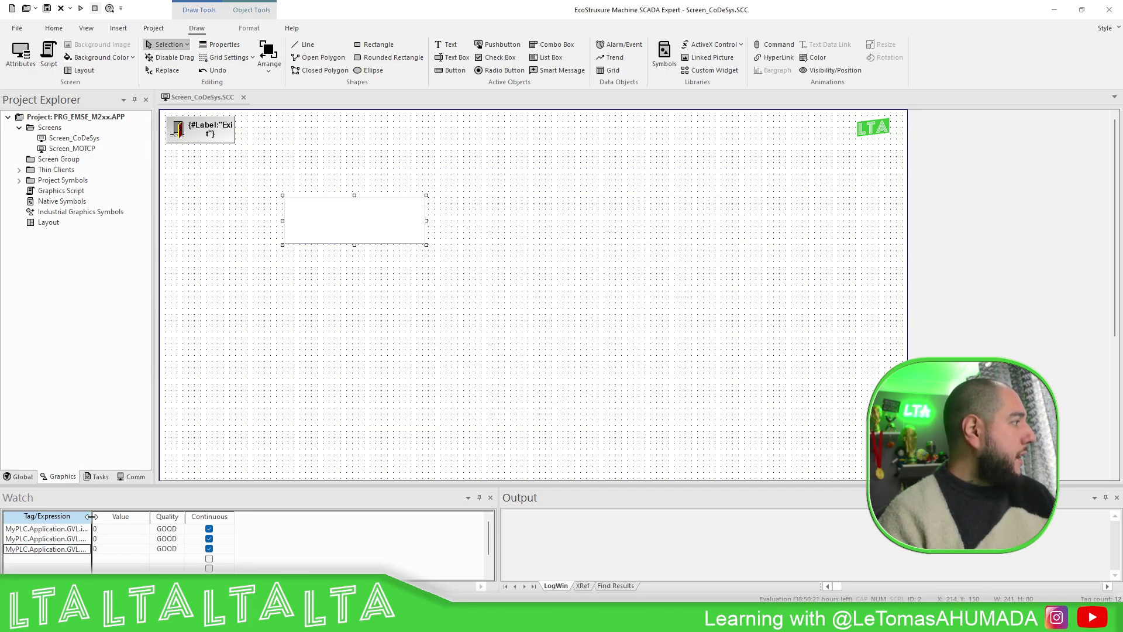
drag(91, 516, 126, 515)
- Open the CoSys communication driver's authentication settings
click(370, 439)
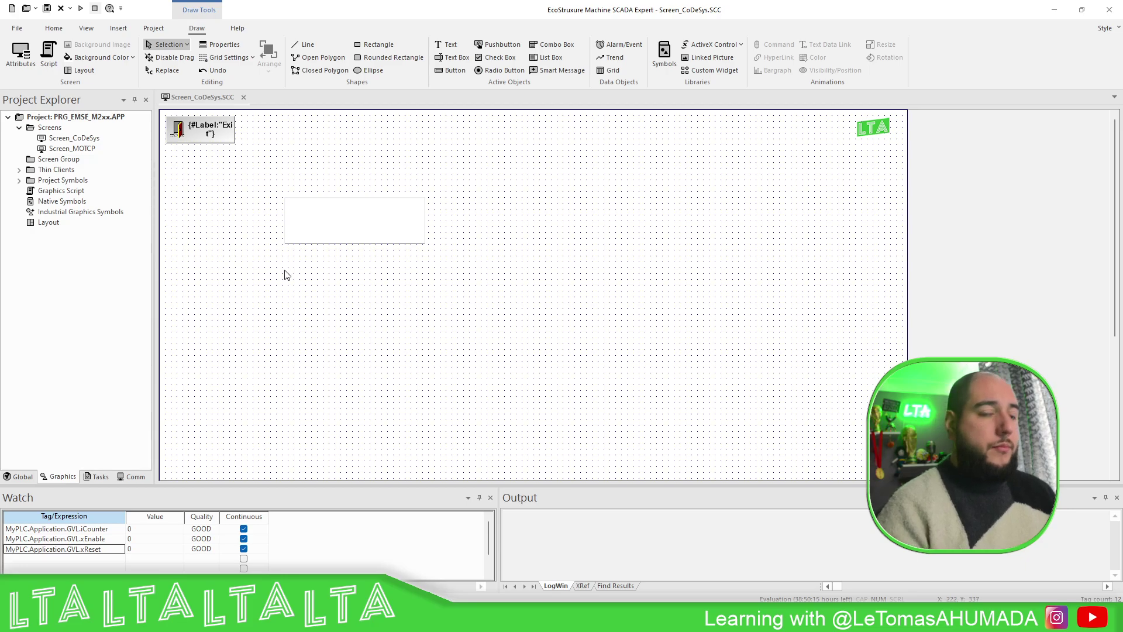
click(134, 477)
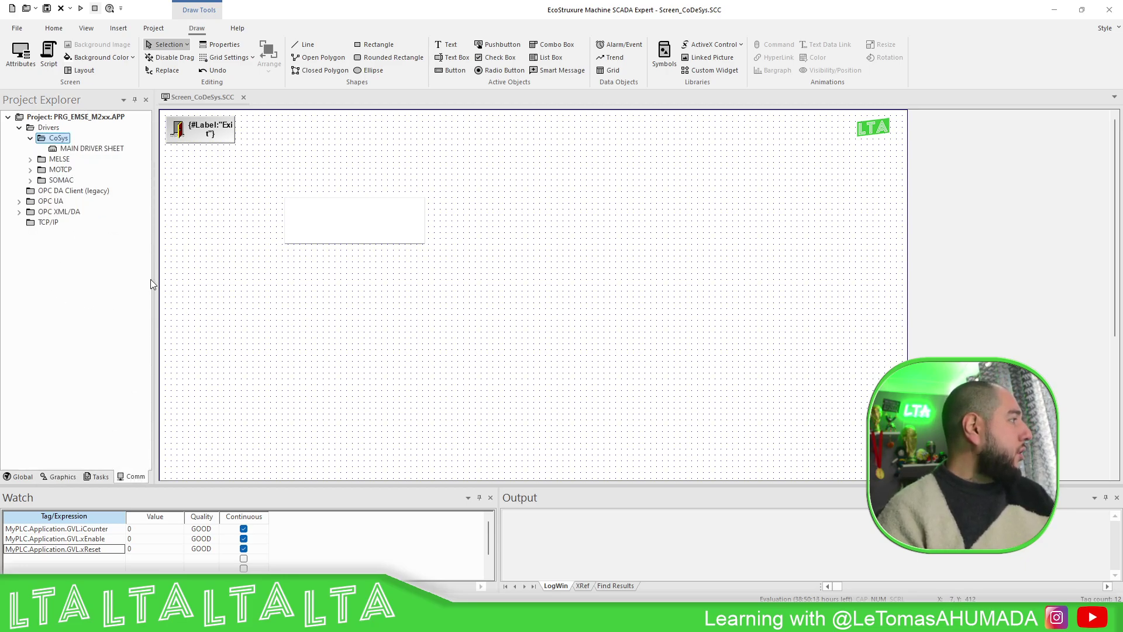
right_click(59, 140)
click(119, 178)
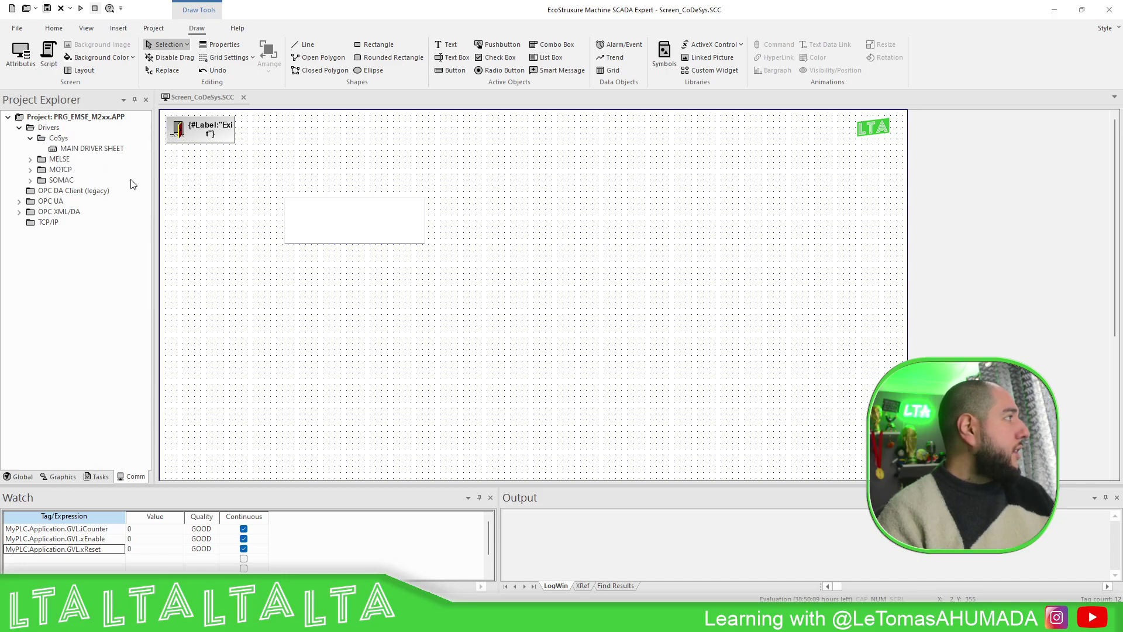
click(519, 287)
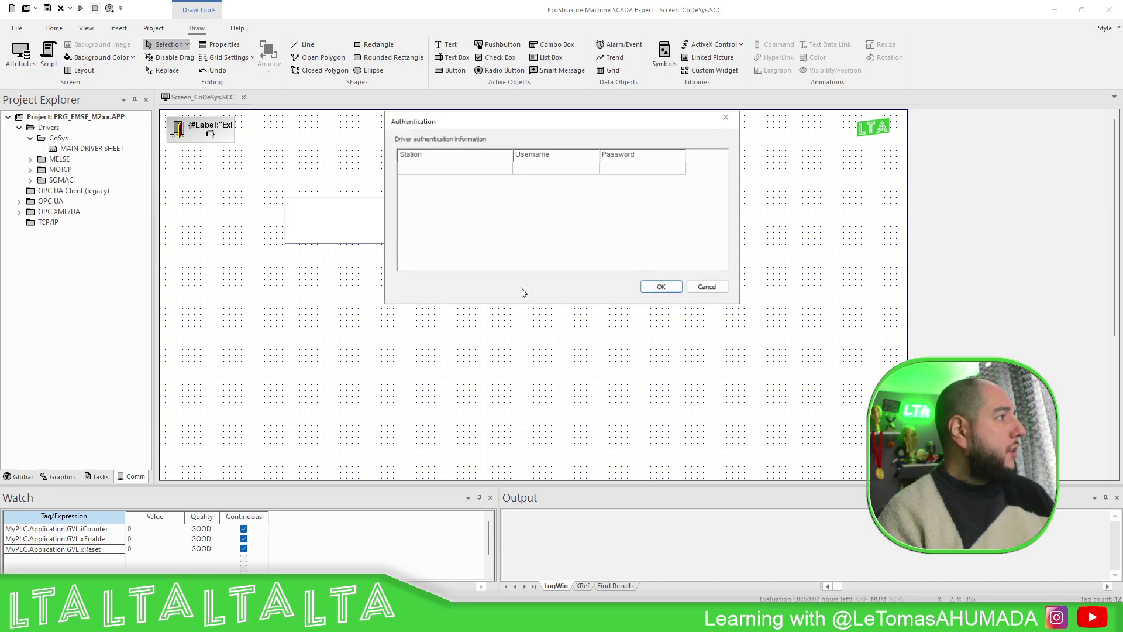
click(548, 169)
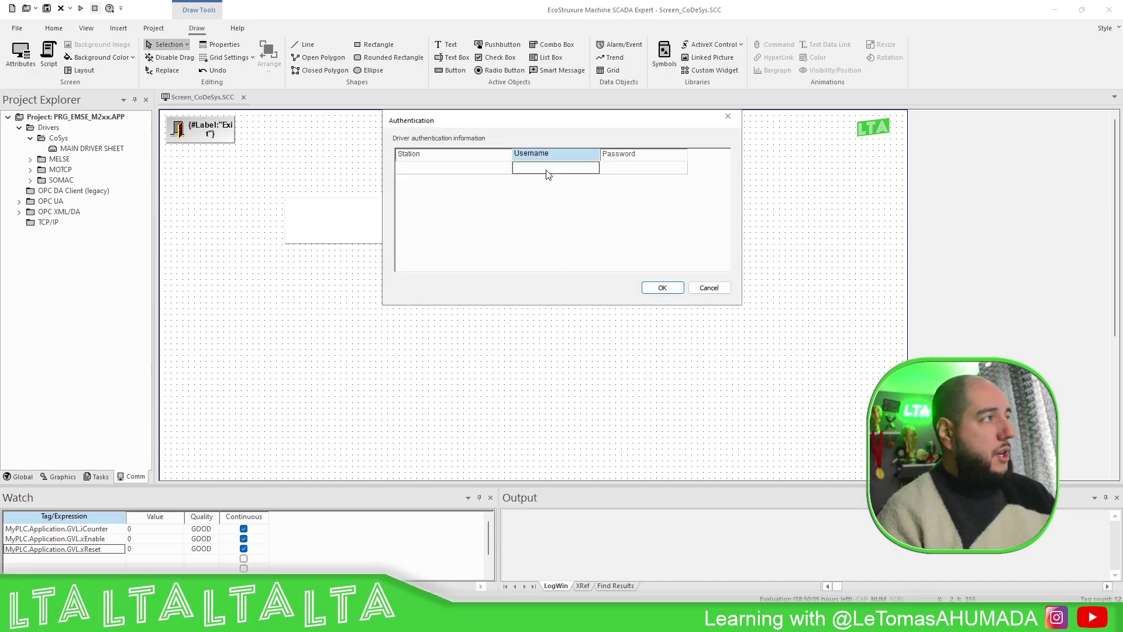
text(Adminis)
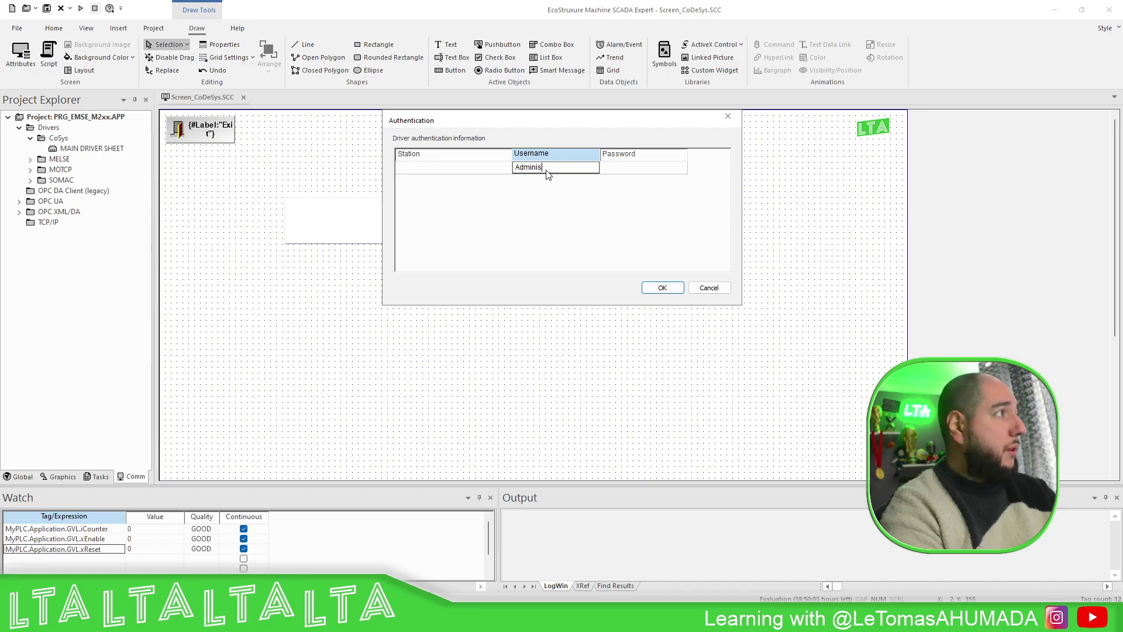
text(trator)
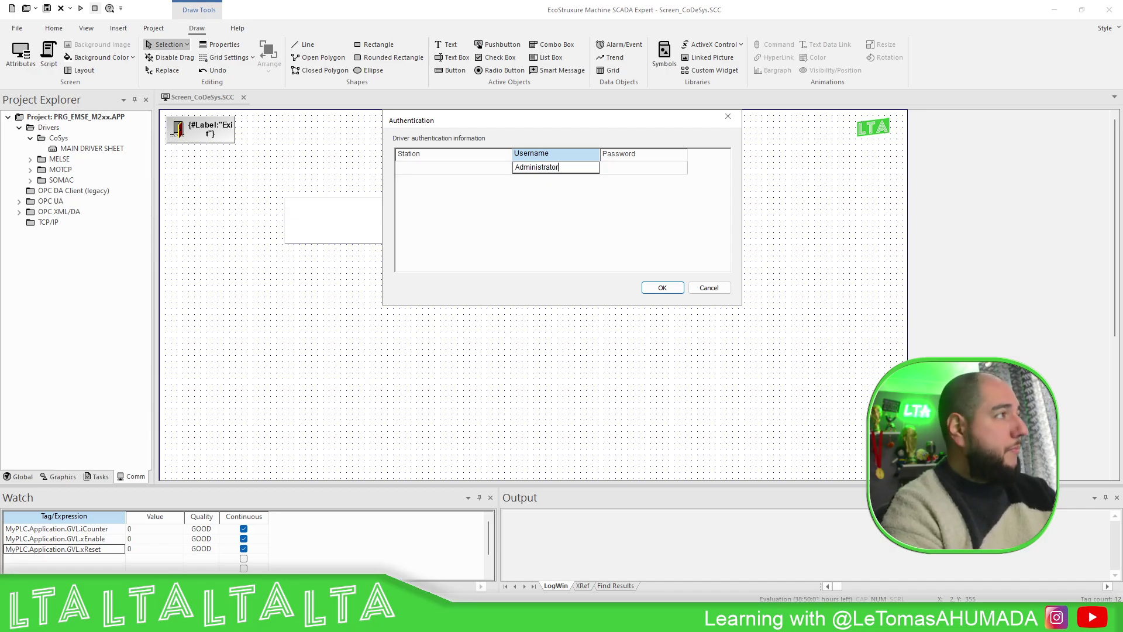
click(613, 178)
click(613, 167)
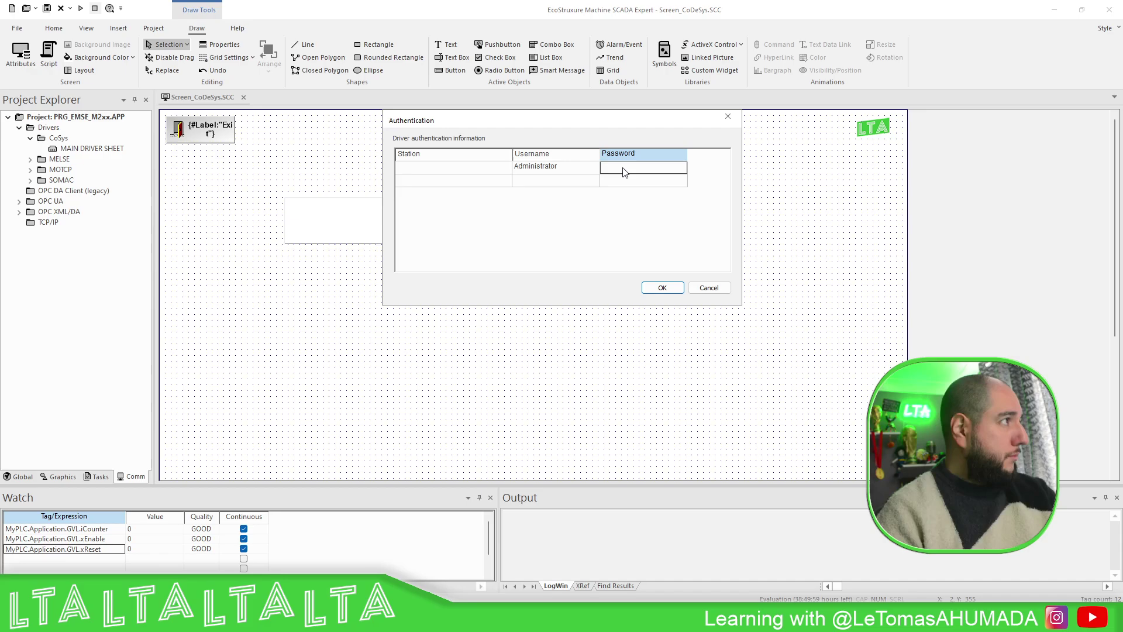
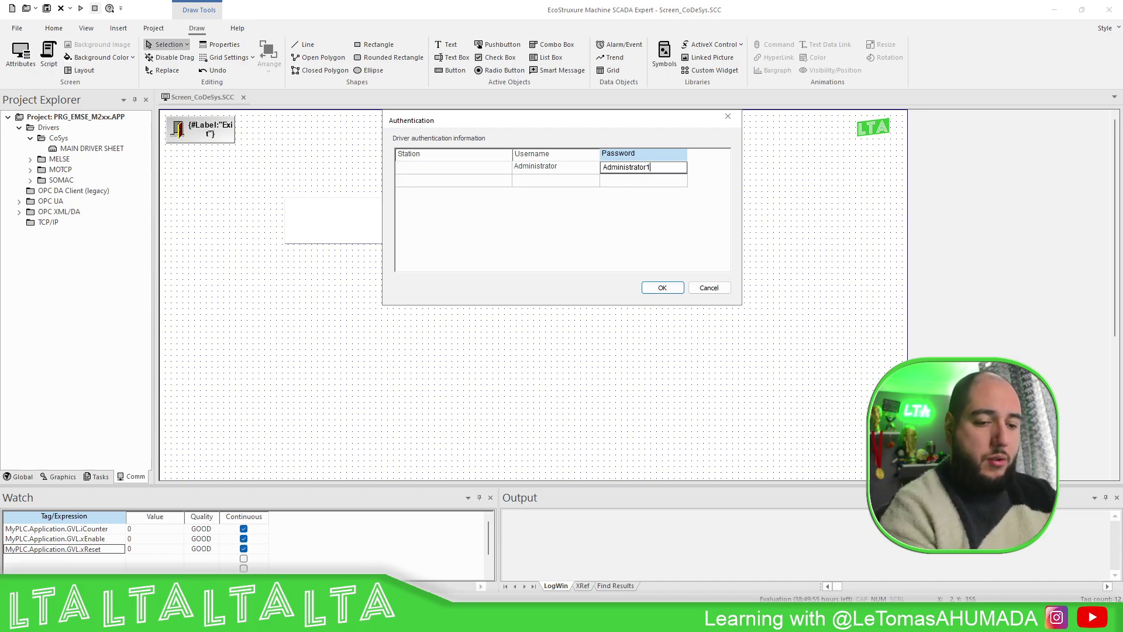
click(562, 182)
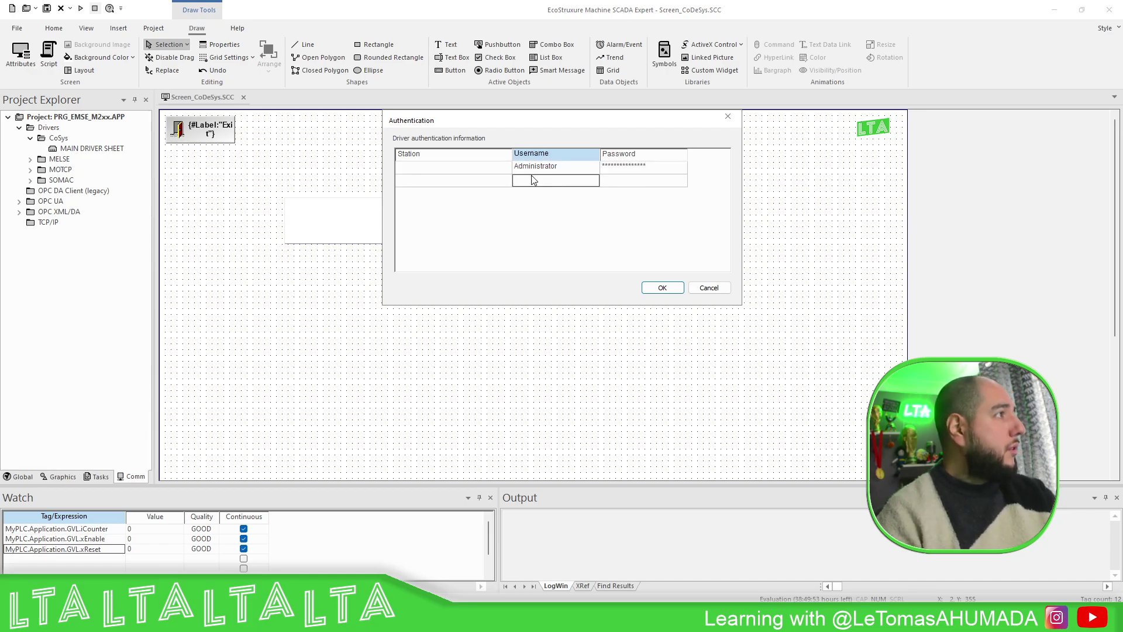
click(479, 169)
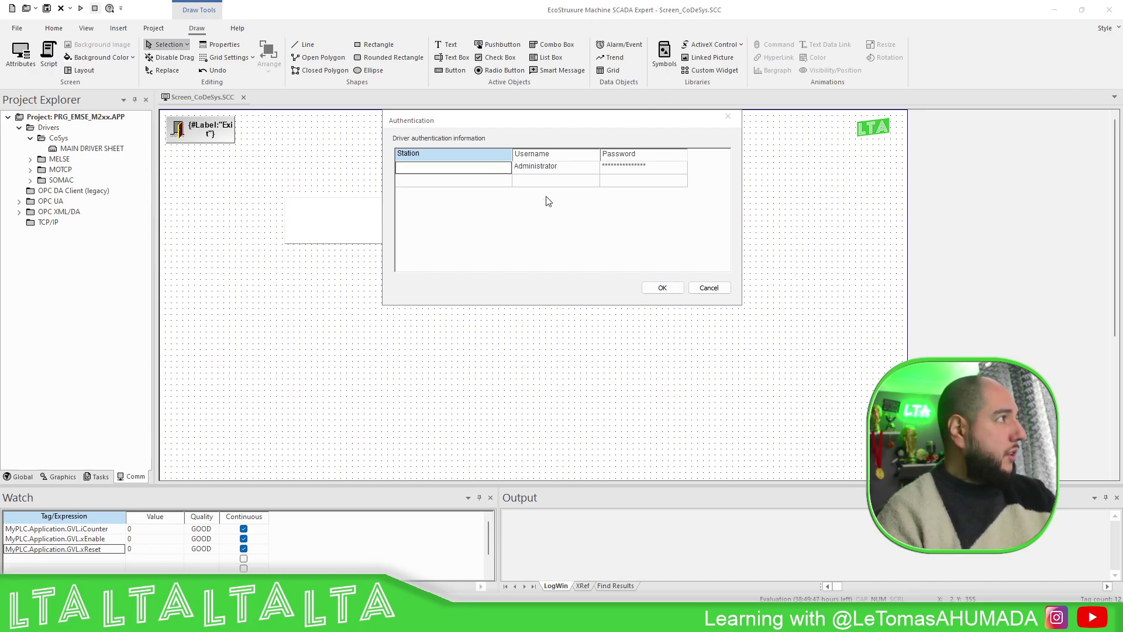
- Set the station to ARTI3,MyM262L and confirm the authentication and driver settings
click(491, 174)
text(A)
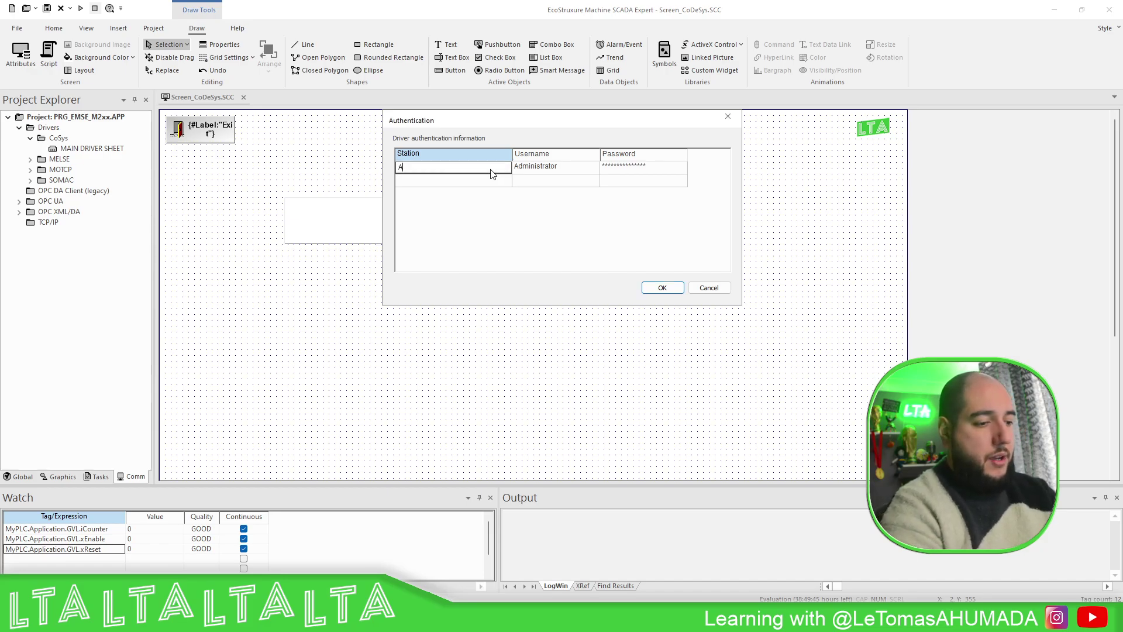
text(RT)
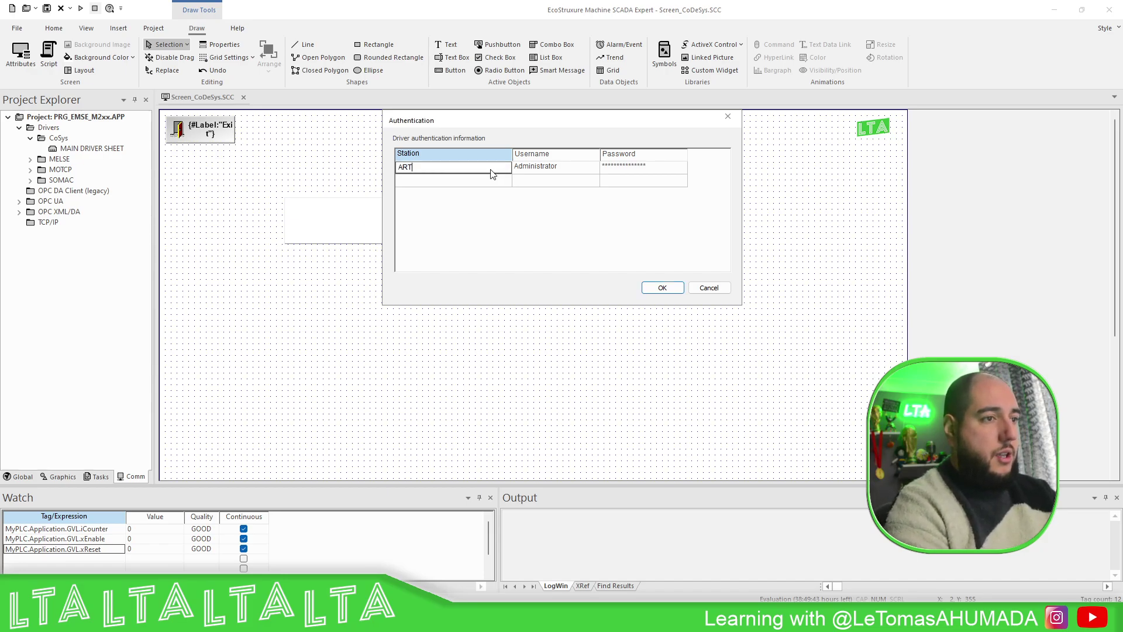
text(I3)
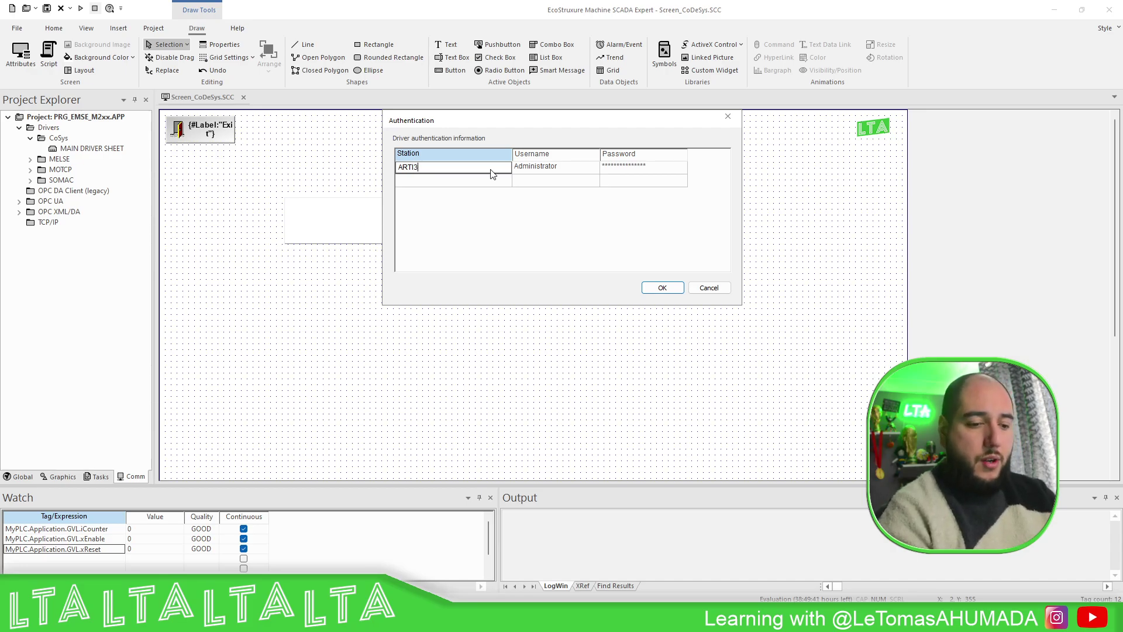
text(,)
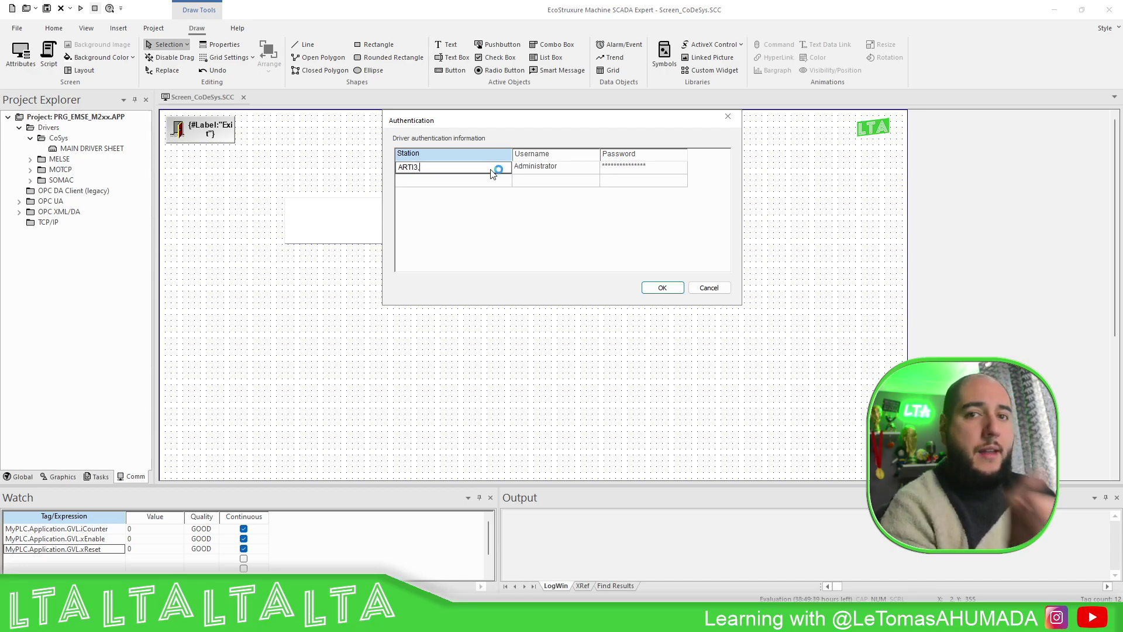
text(M)
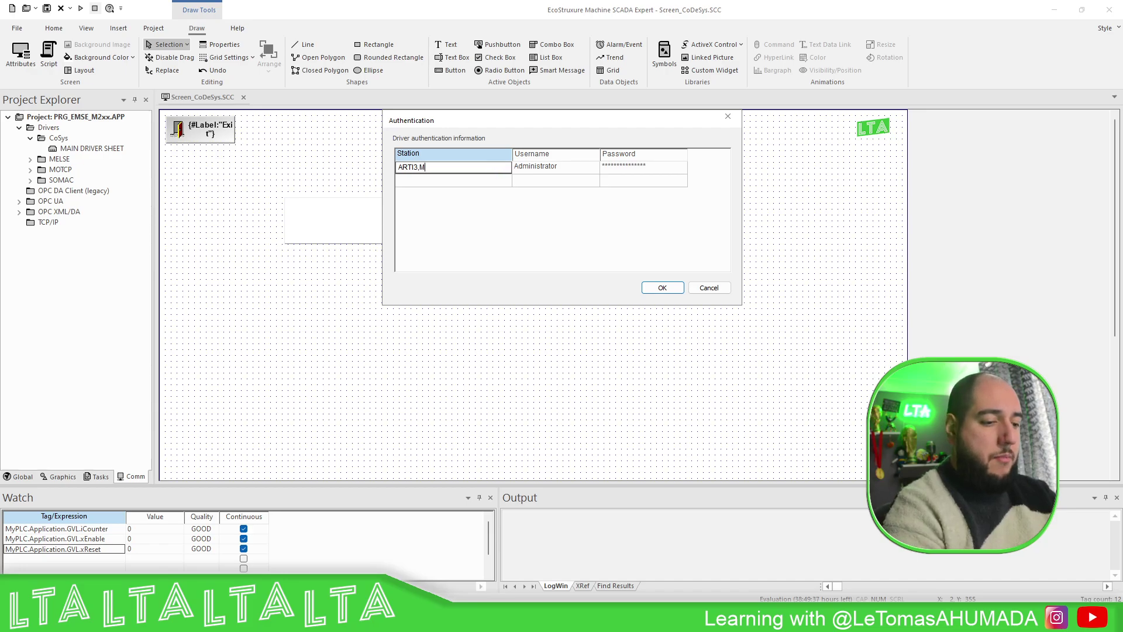
text(yM262L)
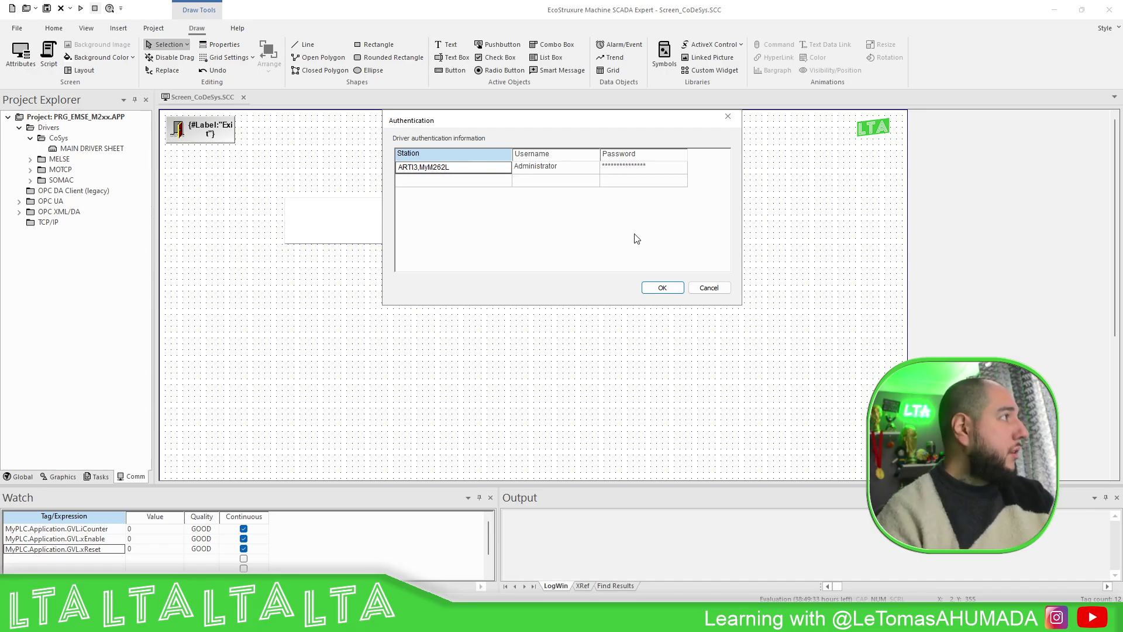
click(662, 287)
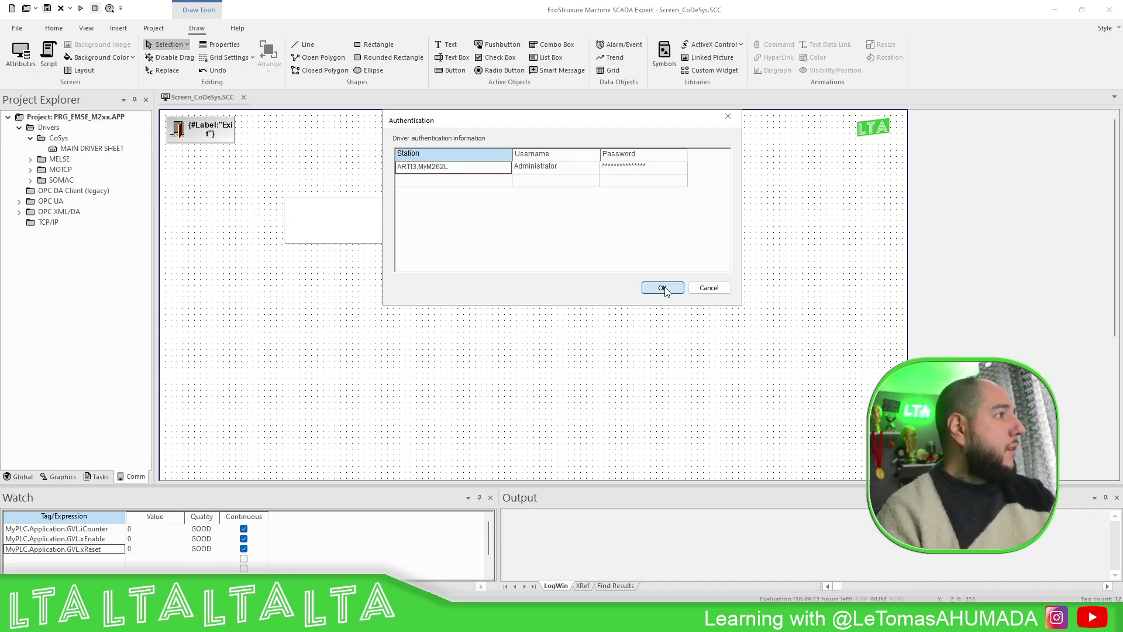
click(624, 289)
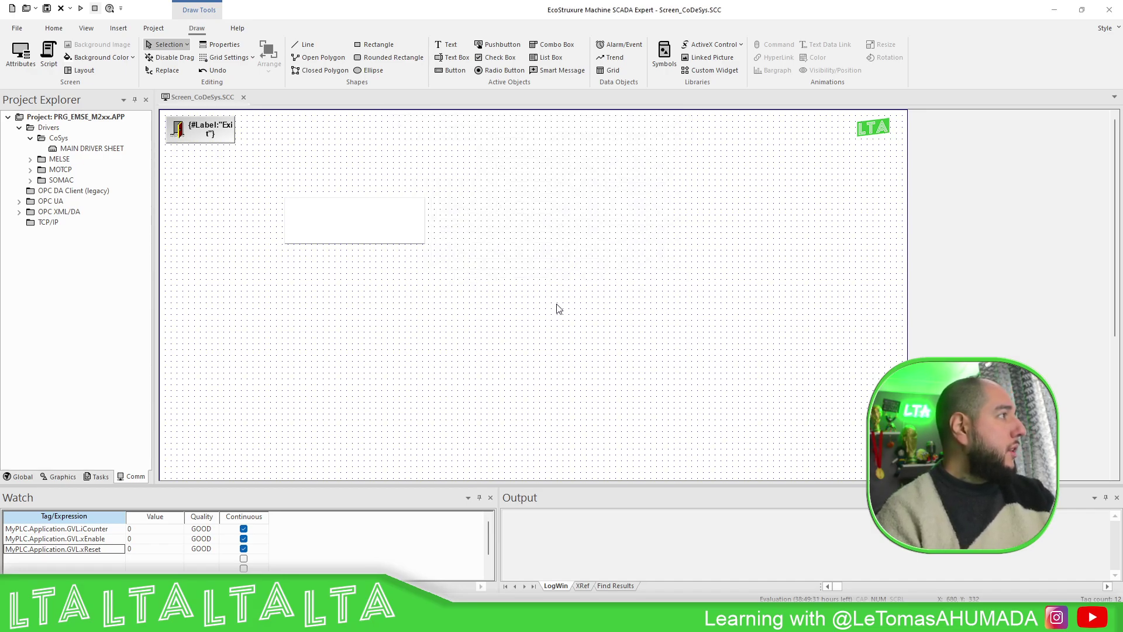
- Nudge the text box up-left, run the screen with the counter reading 0, then return to Logic Builder
drag(371, 243, 345, 230)
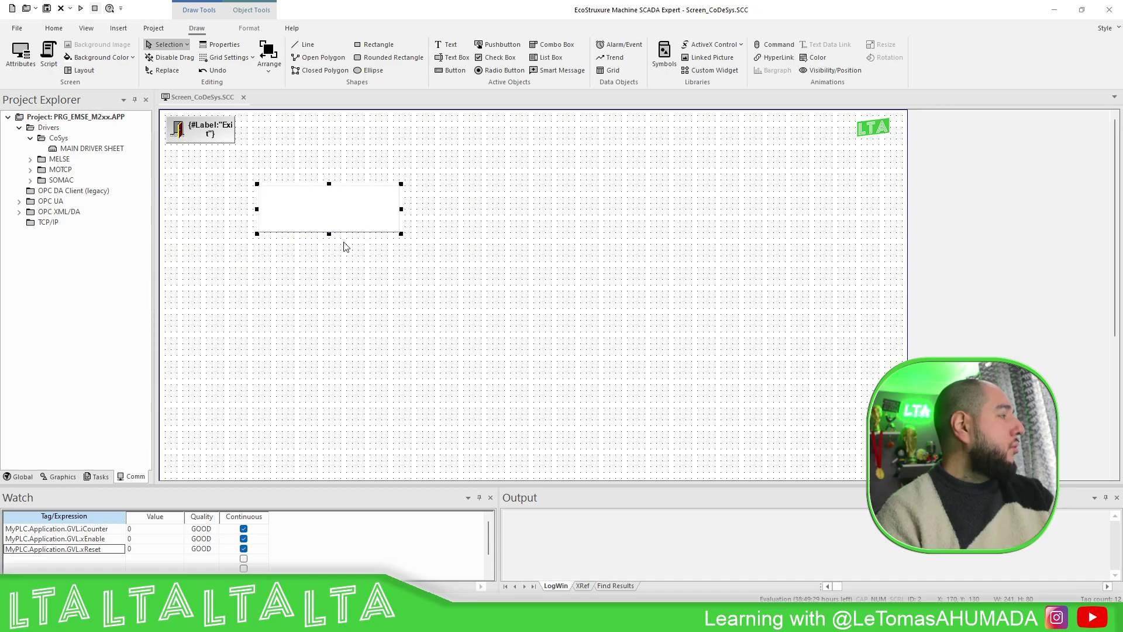
click(81, 8)
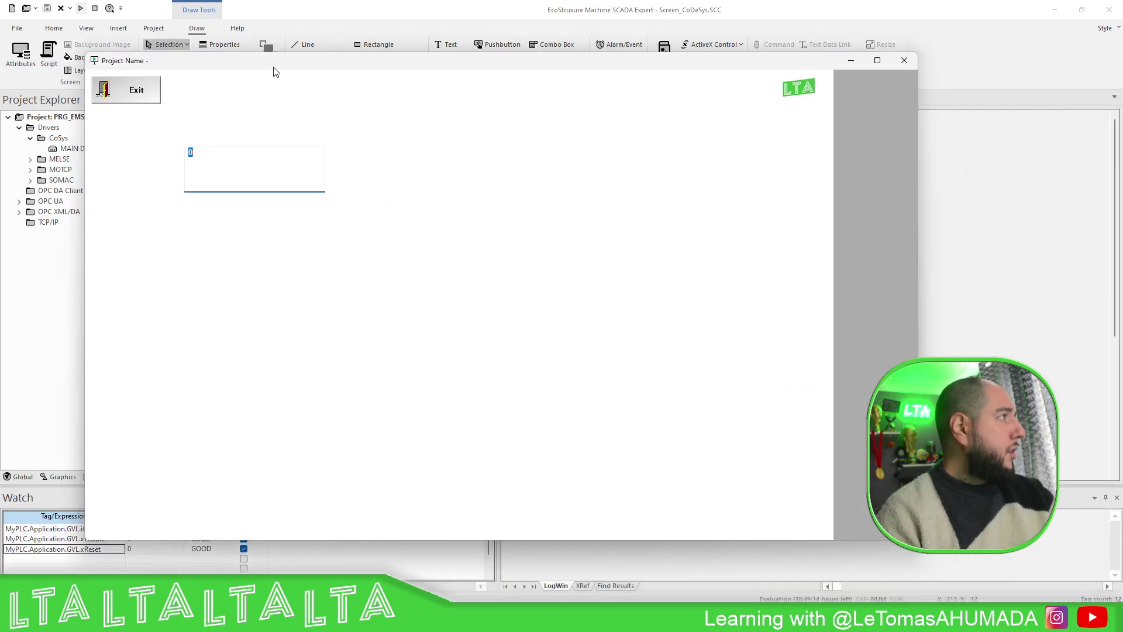
click(241, 164)
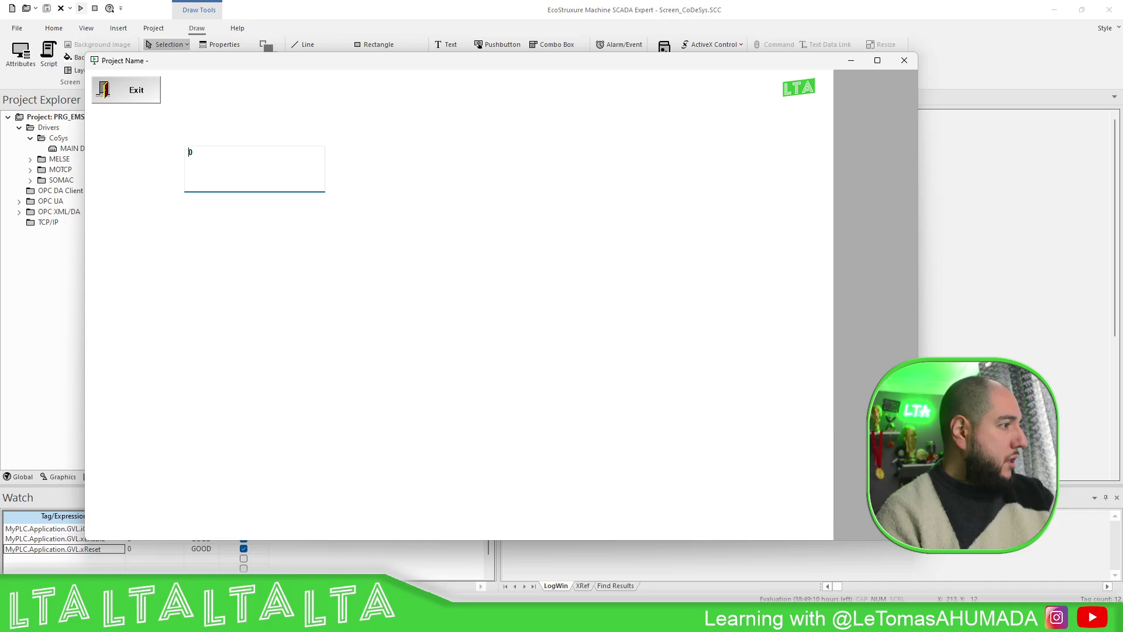
click(601, 620)
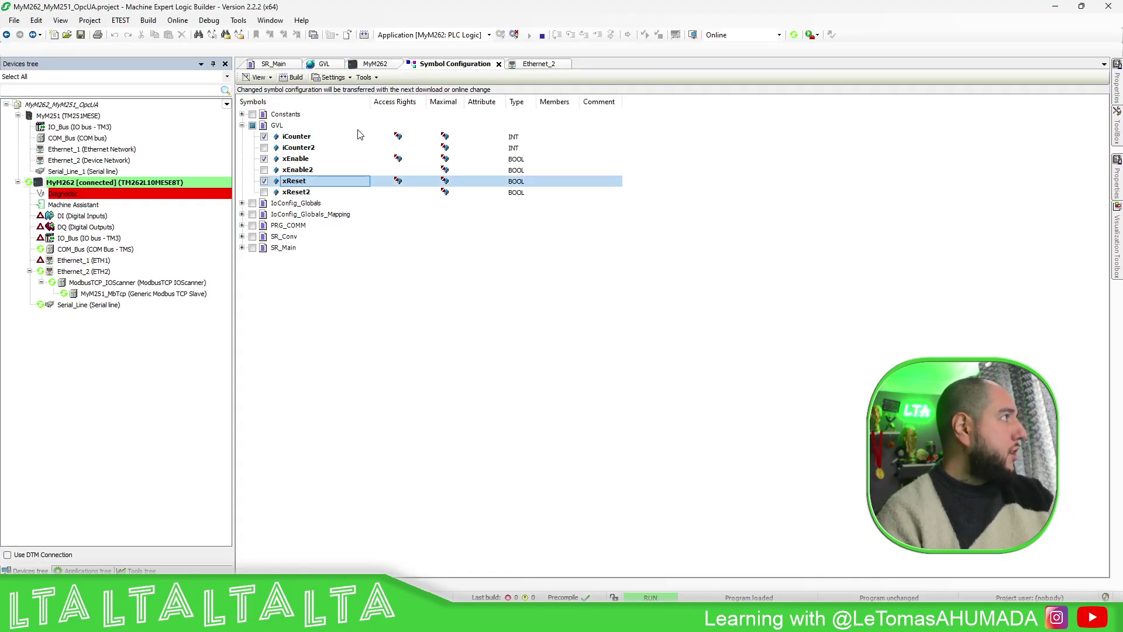
- Open the SR_Main online code, then move the SCADA runtime screen down and right
click(274, 64)
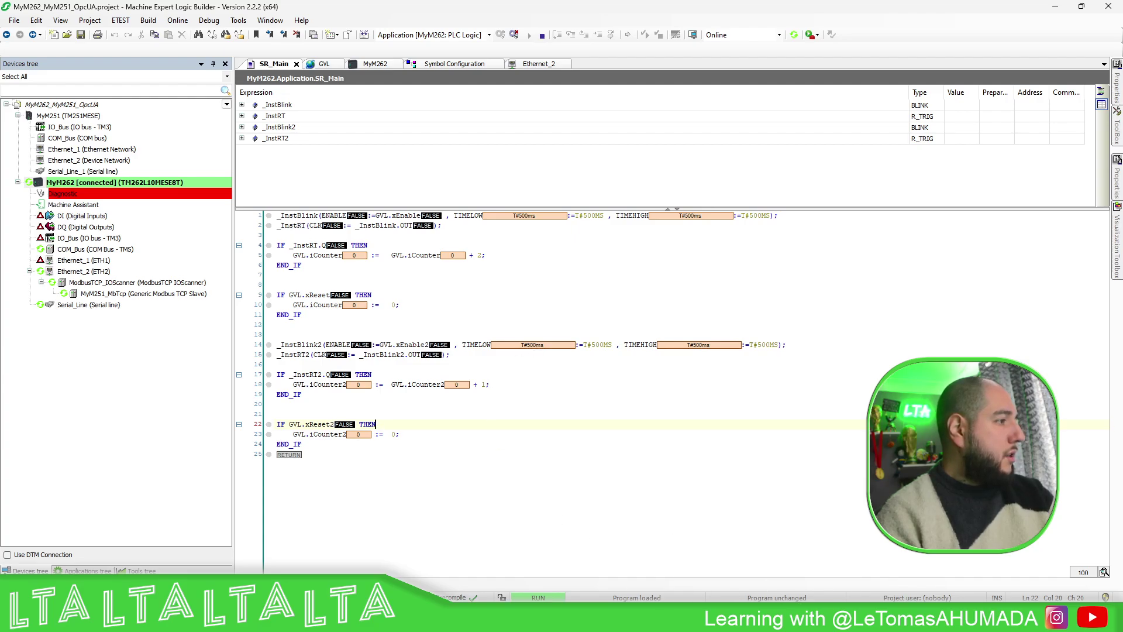
mouse_move(654, 620)
click(738, 564)
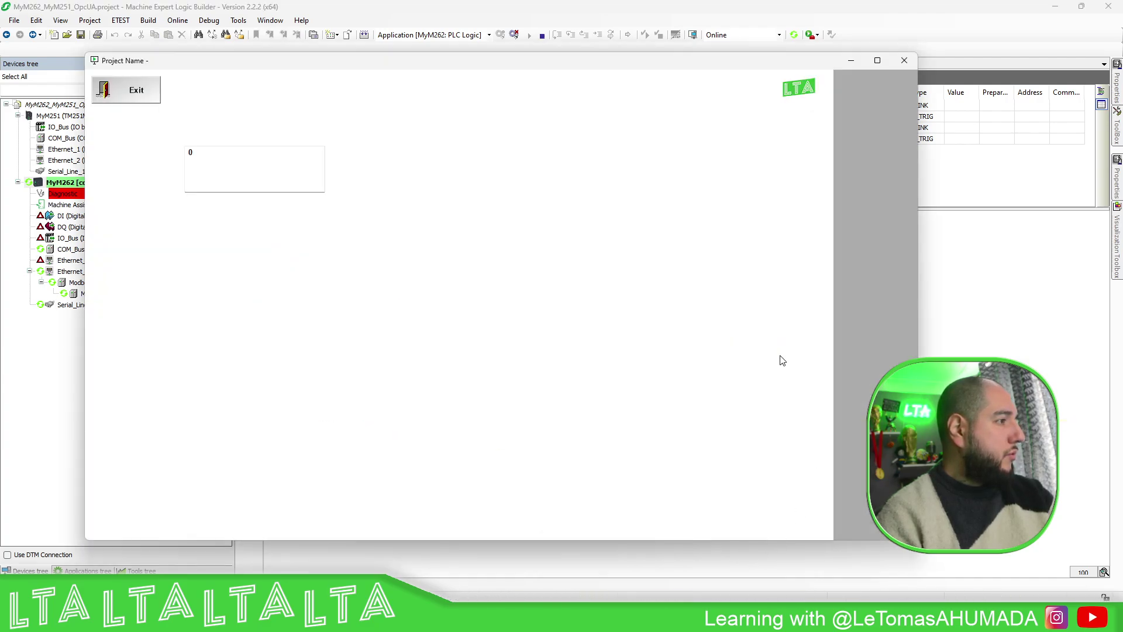
drag(413, 75, 819, 336)
- Restore the Logic Builder window to a smaller size and place it top-left beside the runtime screen
click(578, 9)
double_click(578, 8)
drag(593, 7, 181, 86)
drag(304, 84, 269, 44)
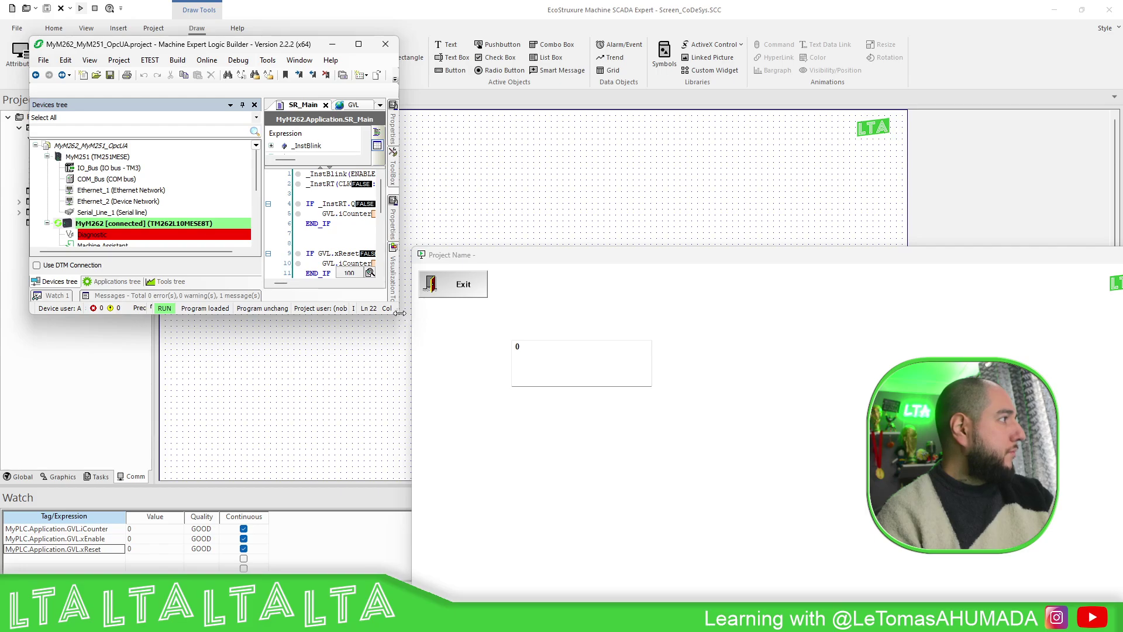
- Widen Logic Builder, write TRUE to GVL.xEnable, and watch the counter climb in the runtime screen
drag(398, 311, 775, 337)
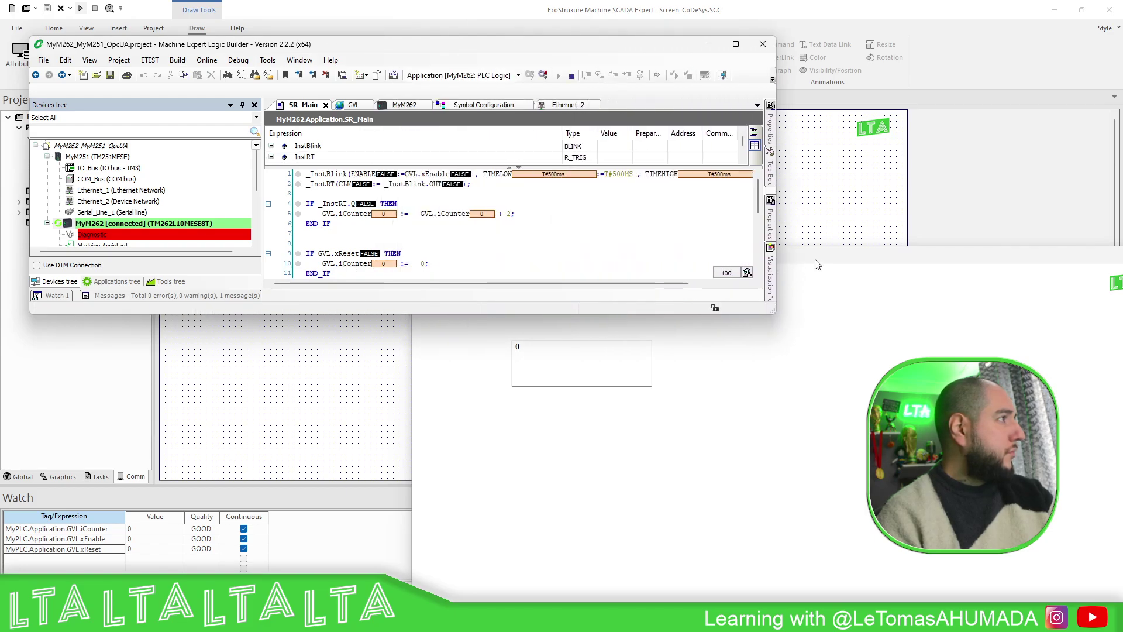
drag(466, 47, 455, 21)
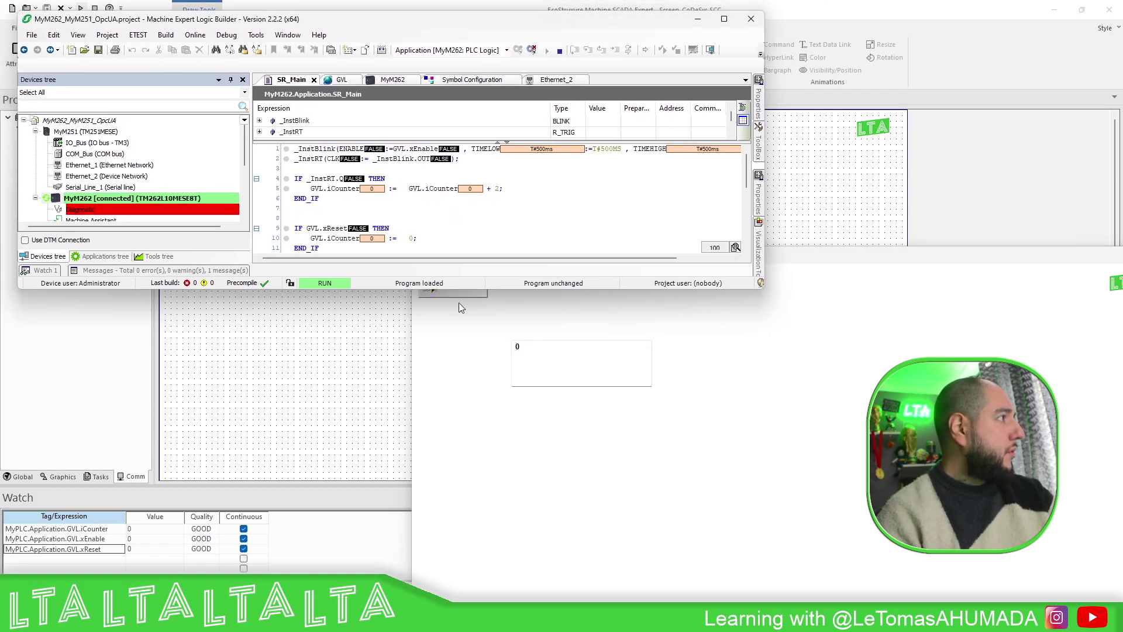
double_click(448, 151)
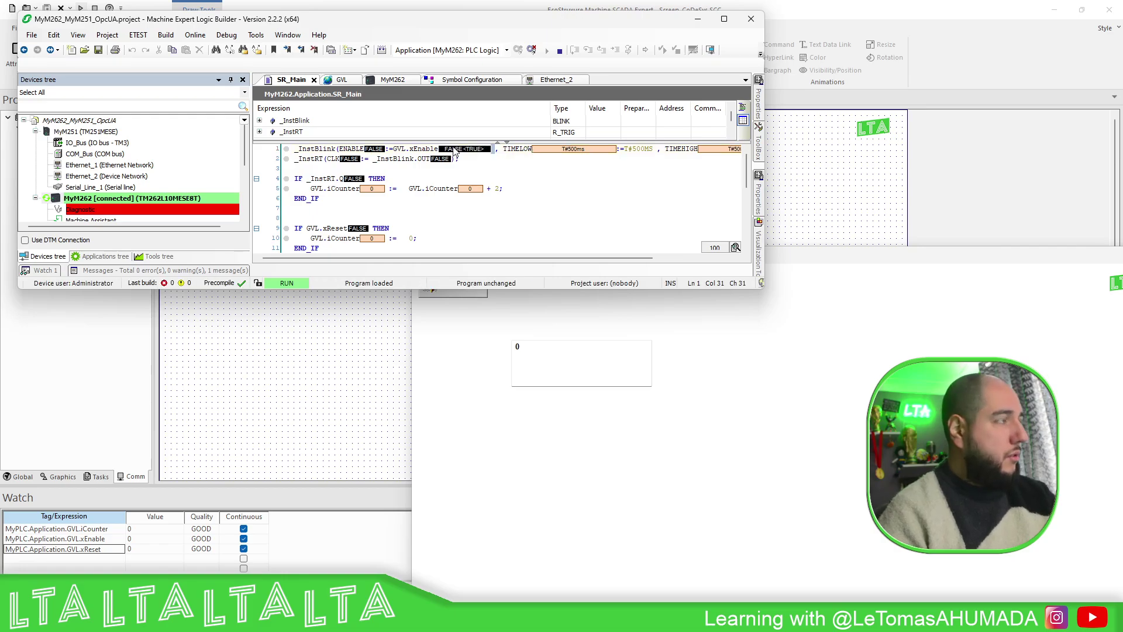
key(ctrl+F7)
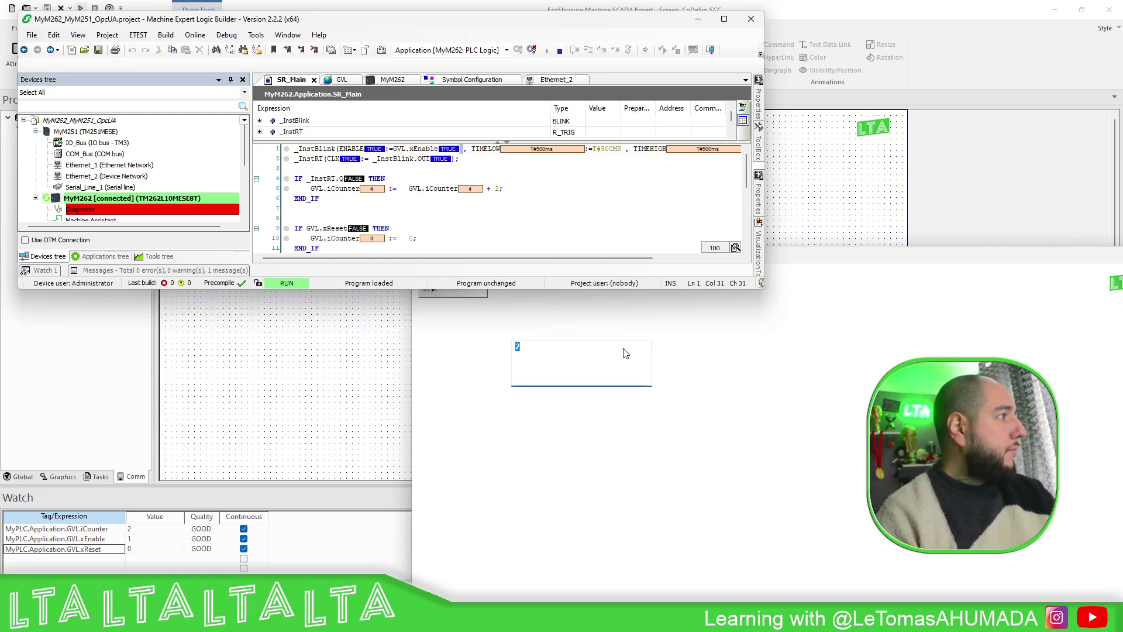
click(677, 339)
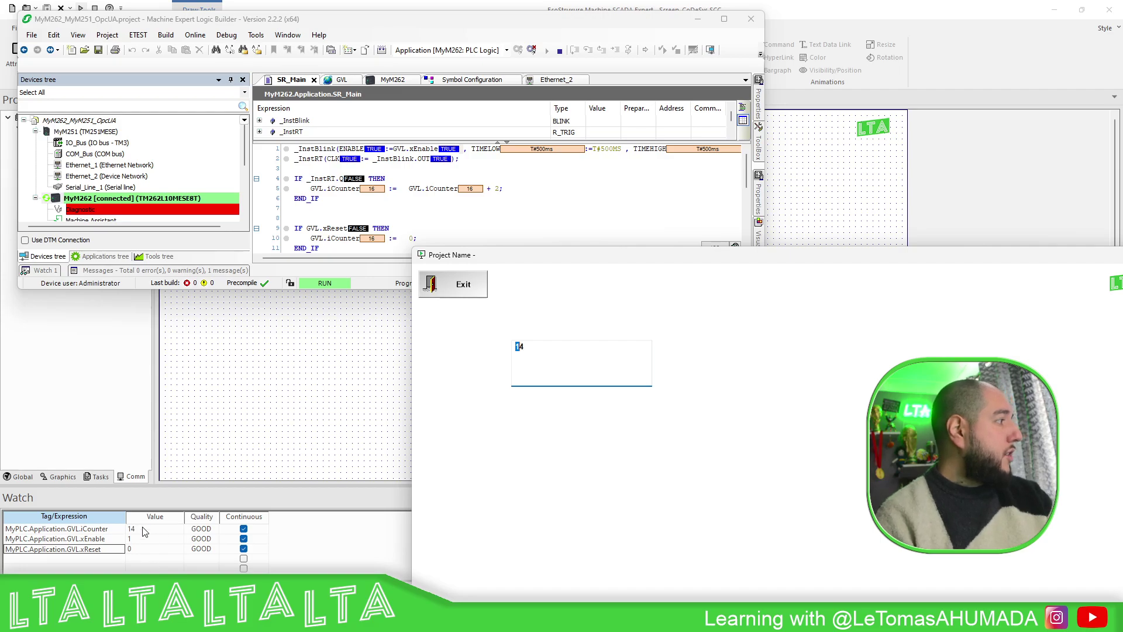
click(160, 551)
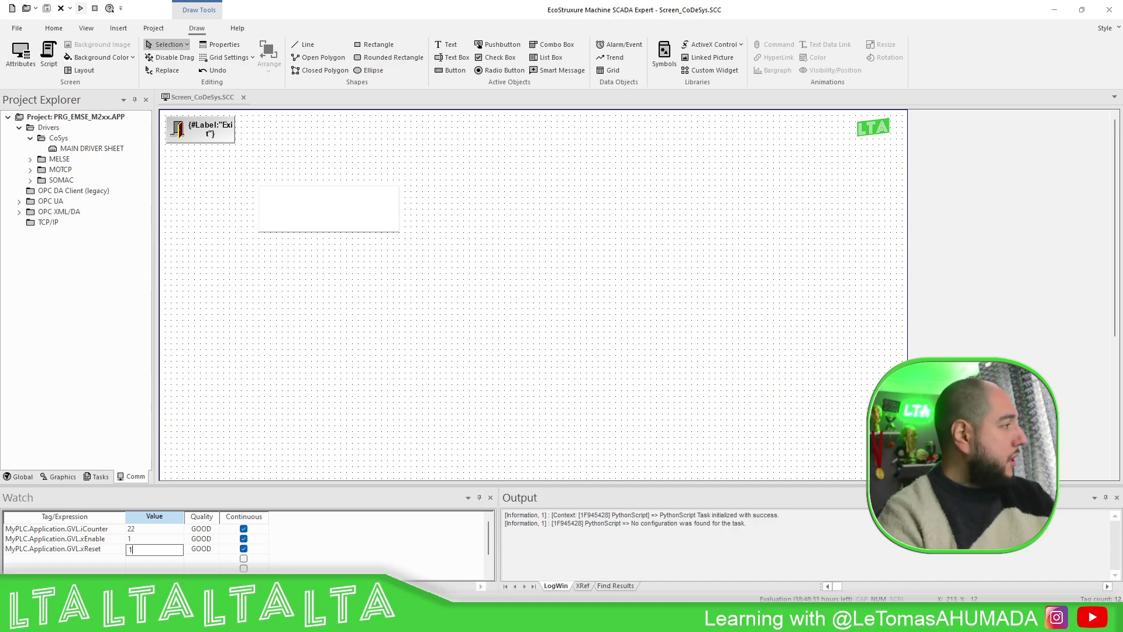
- In the Watch window, pulse xReset to 1 then 0, and set xEnable to 0
key(Return)
key(Up)
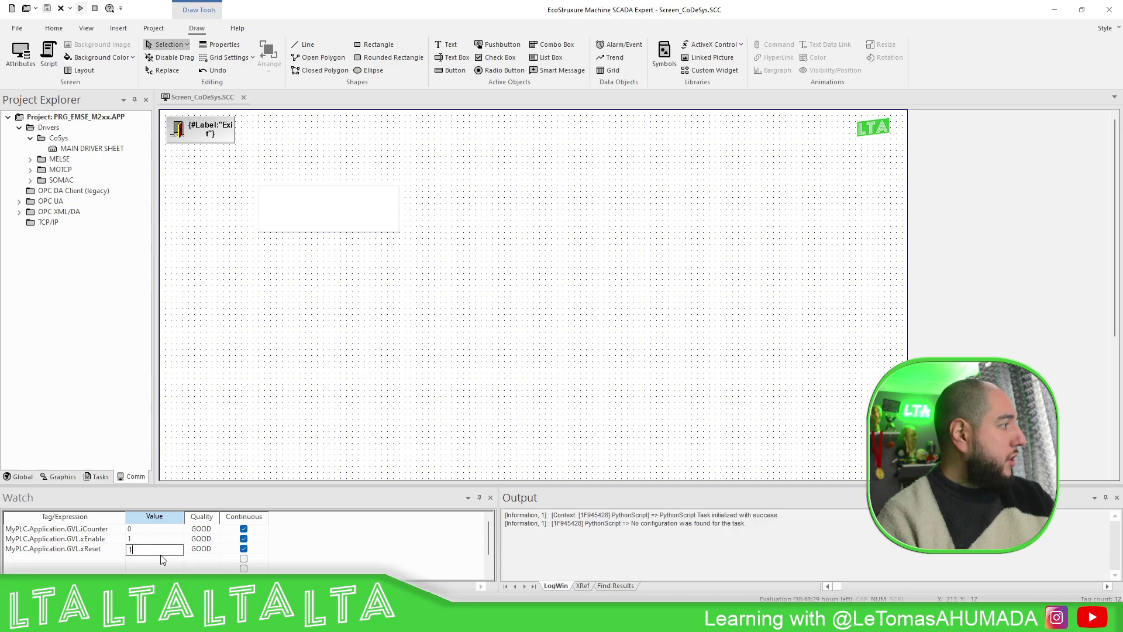
text(0)
key(Return)
click(158, 539)
text(0)
key(Return)
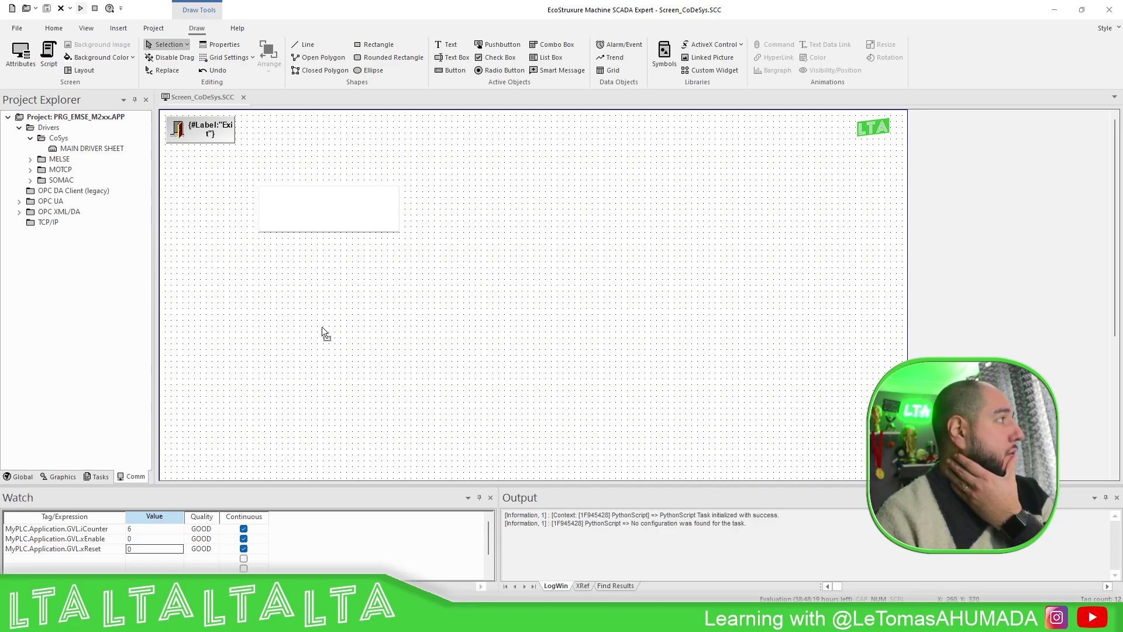
- Open the Settings for the CoSys driver
right_click(58, 142)
right_click(58, 142)
right_click(58, 140)
click(95, 163)
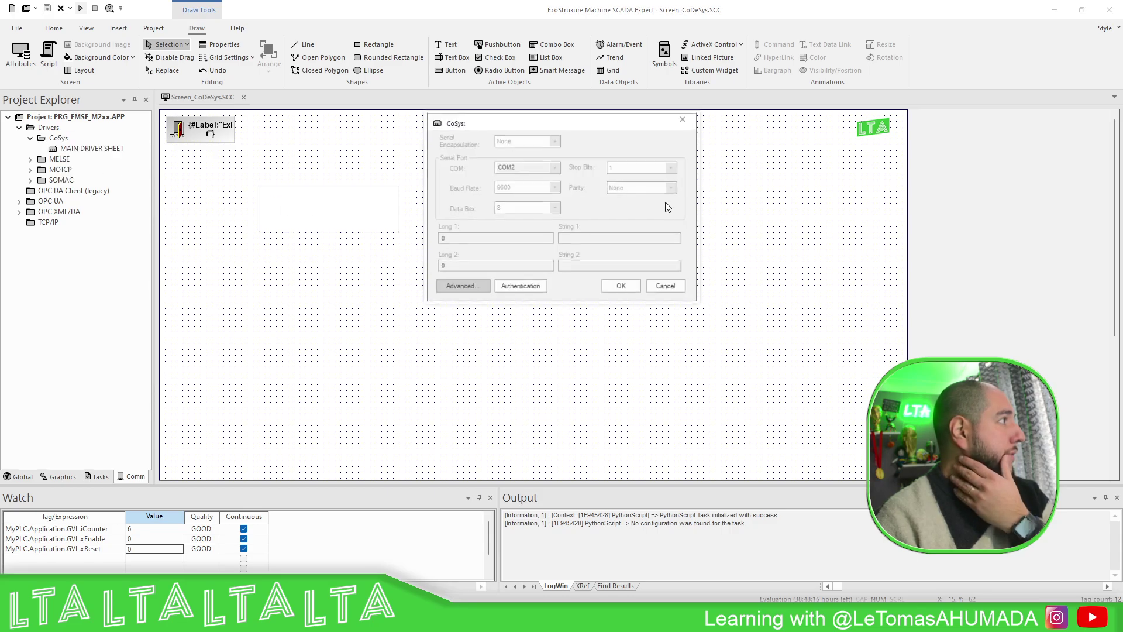
click(521, 288)
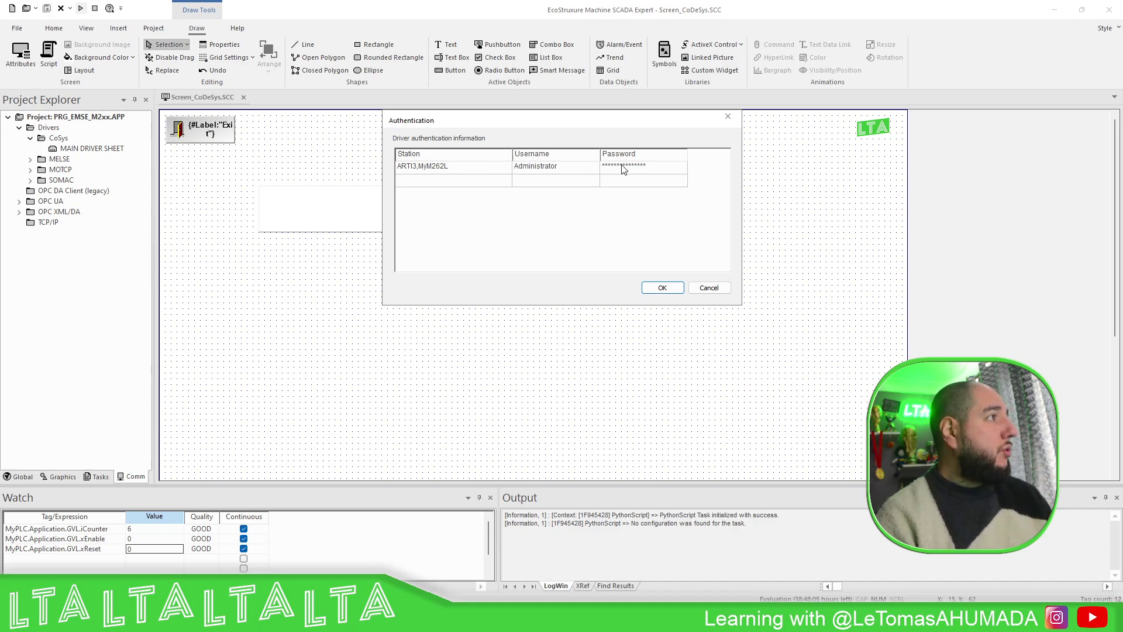
click(709, 288)
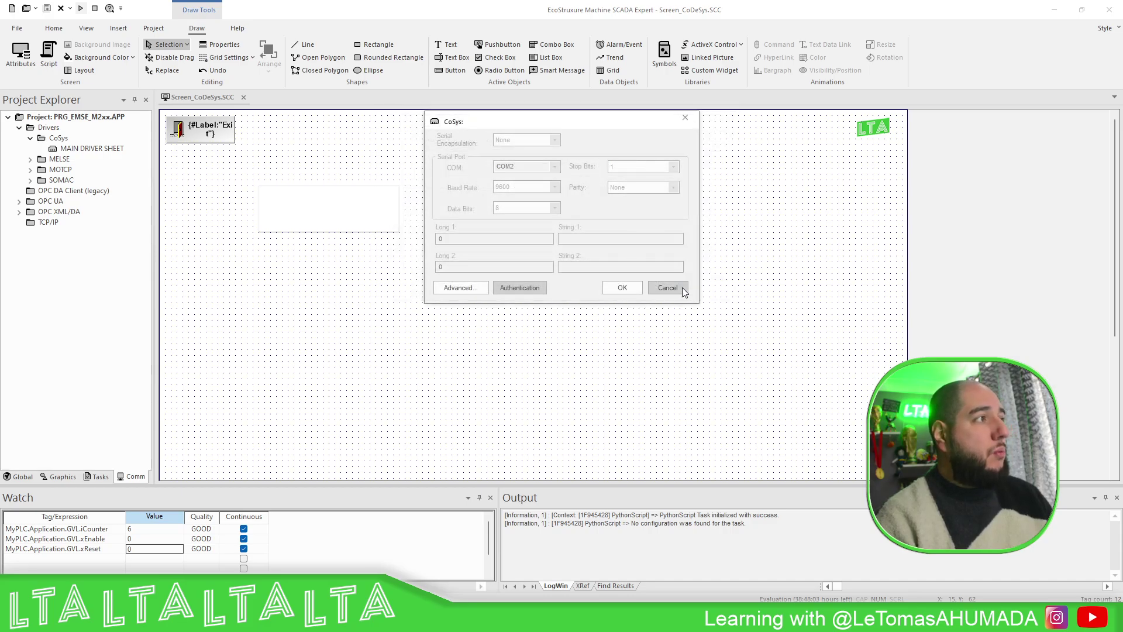